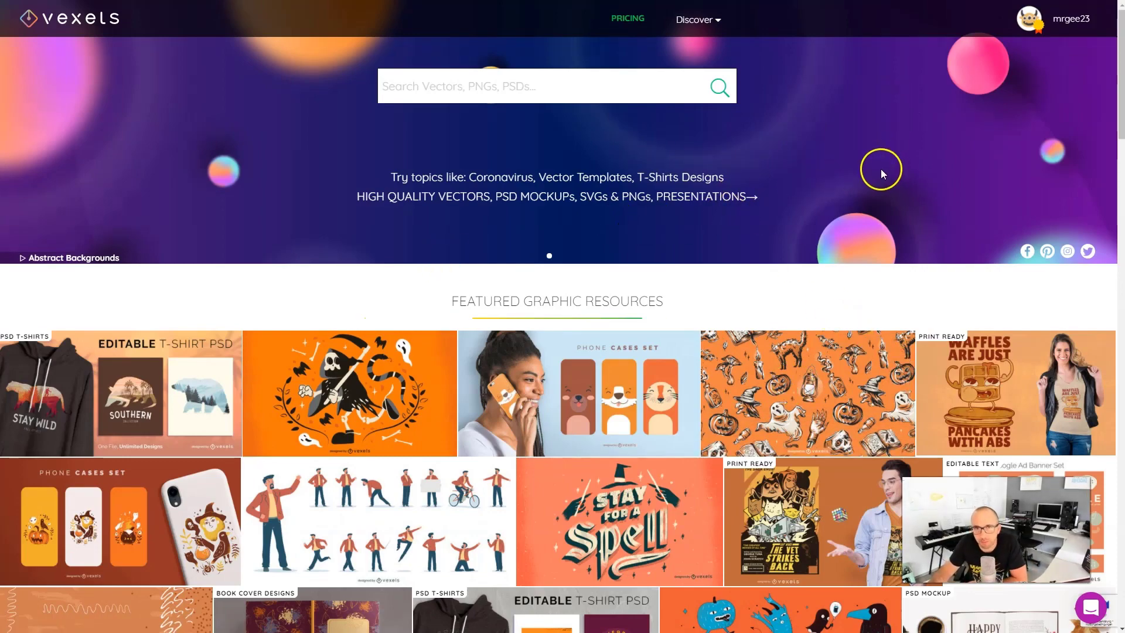
Open the mockup of the man in a hoodie in the mockup generator and upload the Katzenprinzessin design as Image 1.
mouse_move(715, 20)
click(915, 89)
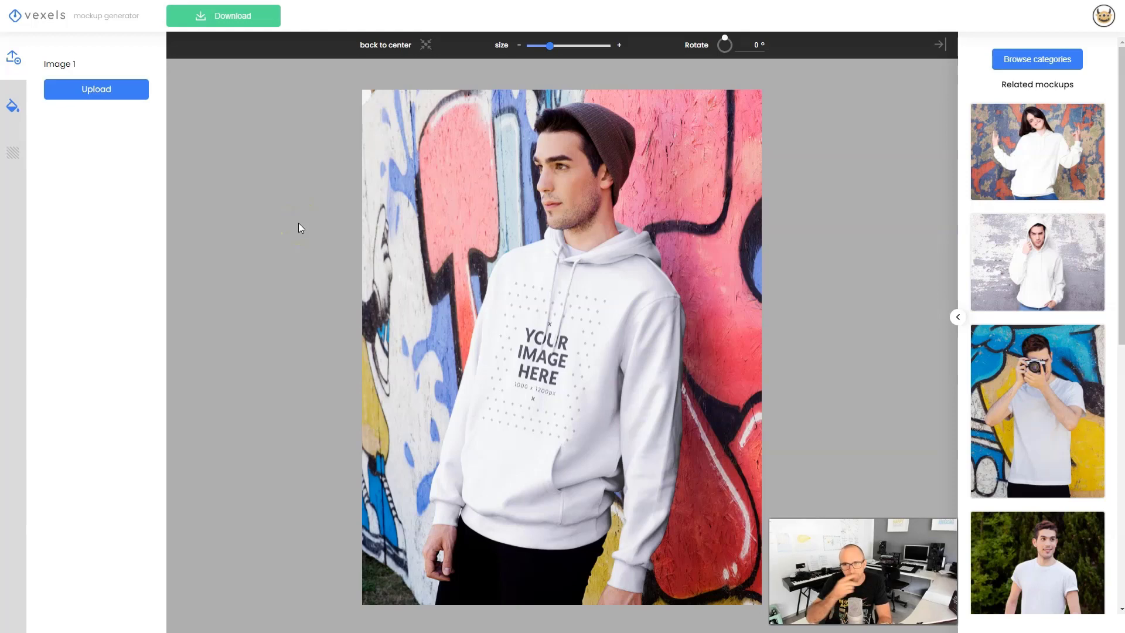
click(103, 104)
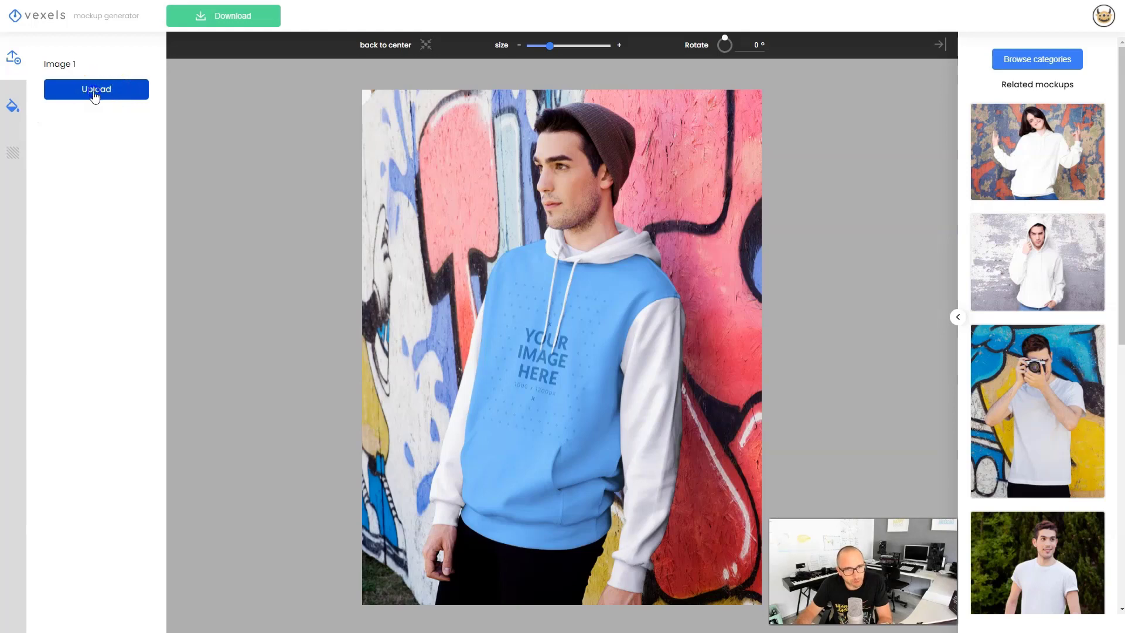
click(94, 89)
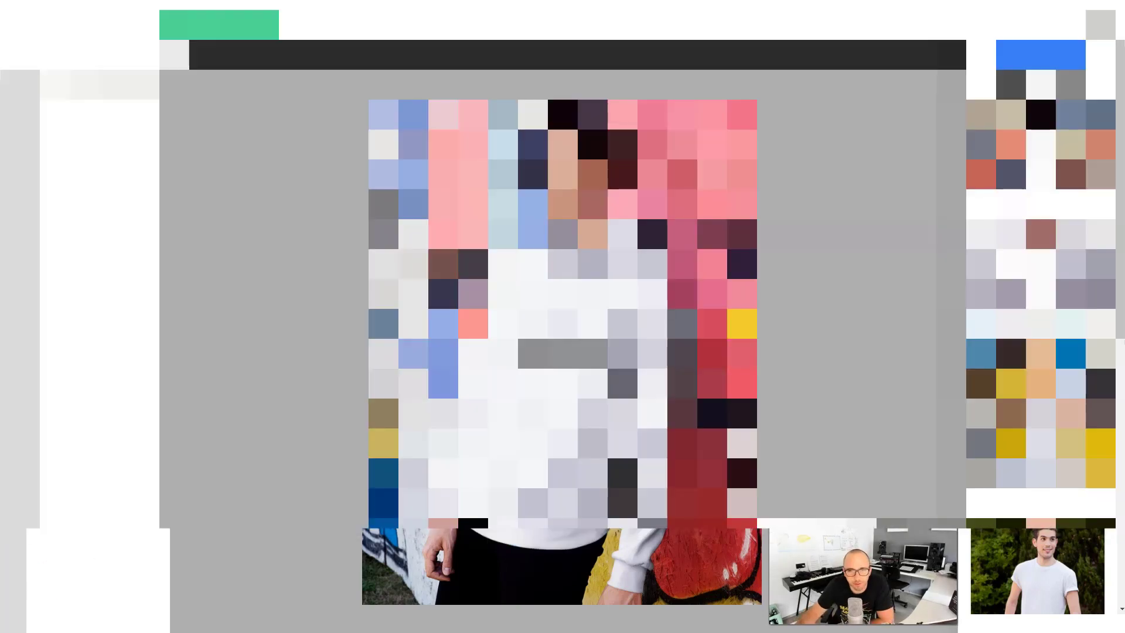
click(781, 279)
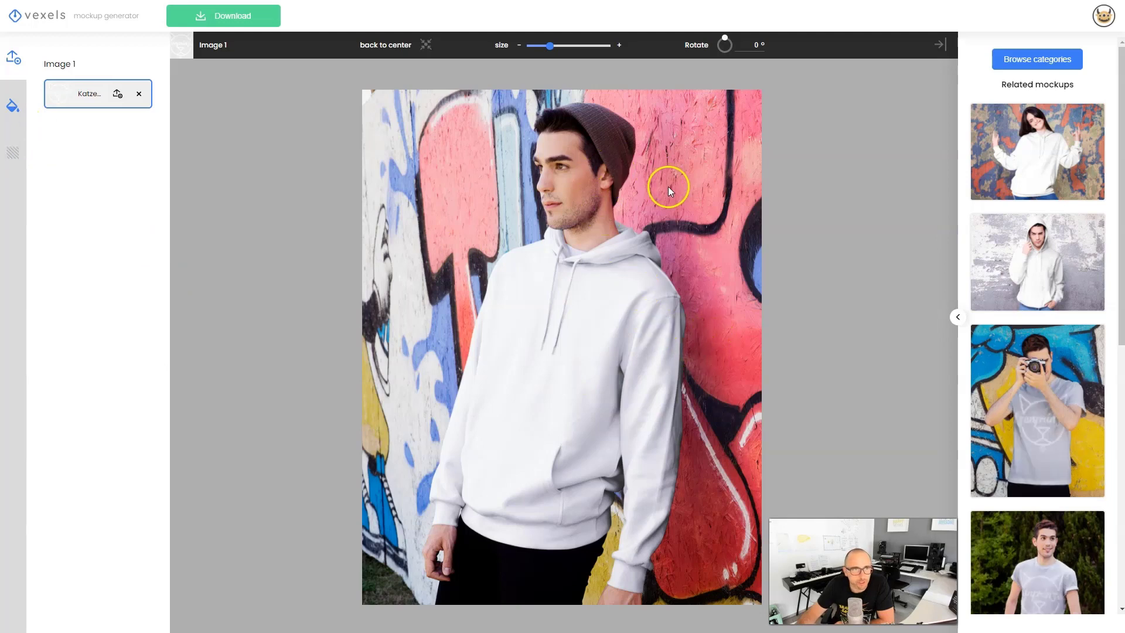
Color the hoodie black (#000000) and return to the uploaded image settings.
click(12, 103)
drag(71, 113, 27, 188)
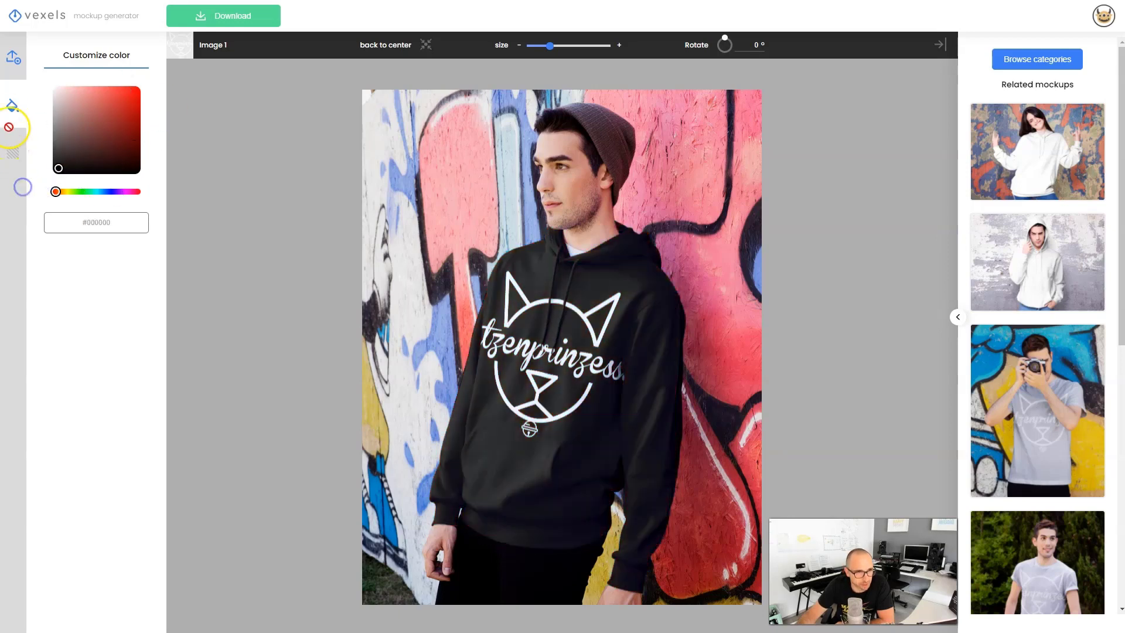
click(13, 152)
click(55, 94)
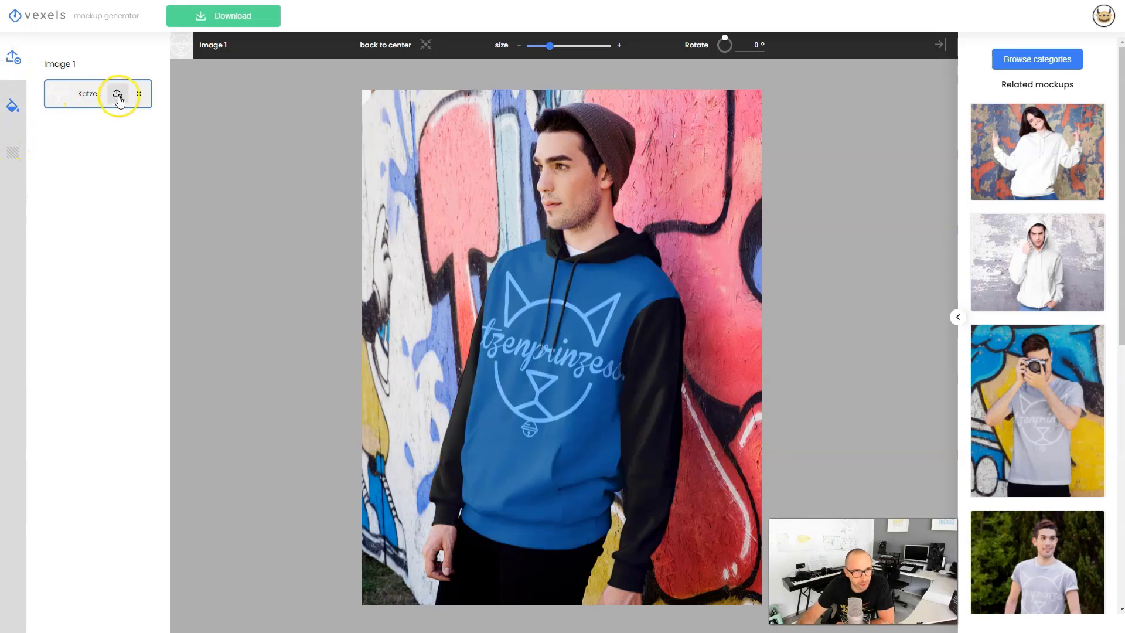
Shrink the cat design so the full lettering fits and place it on the hoodie's upper chest.
drag(550, 45, 537, 47)
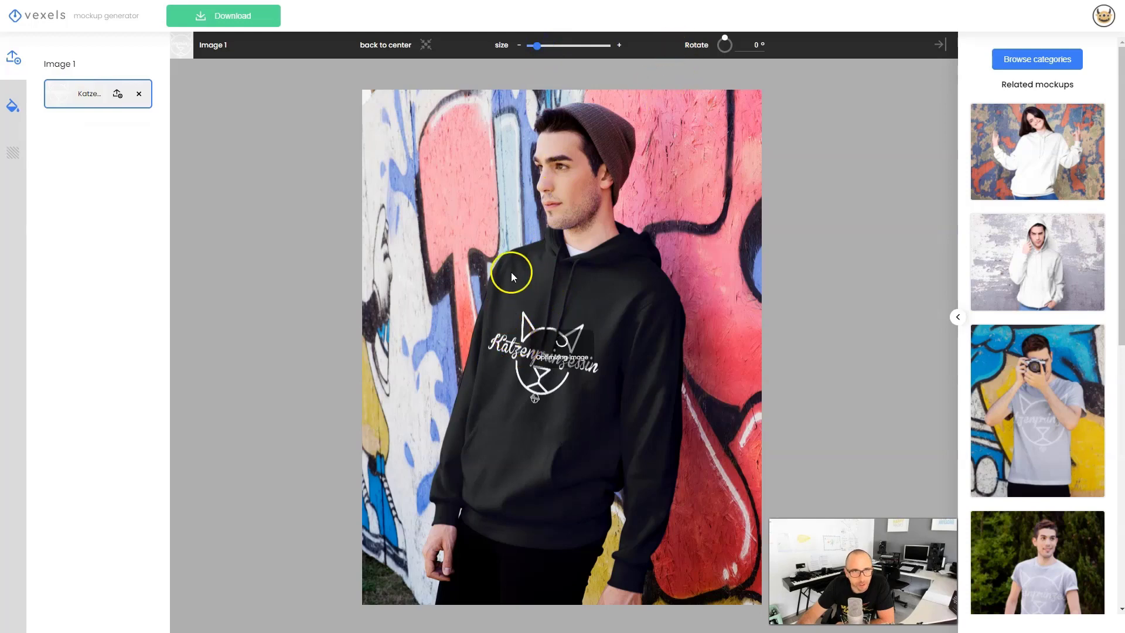
drag(518, 301, 545, 312)
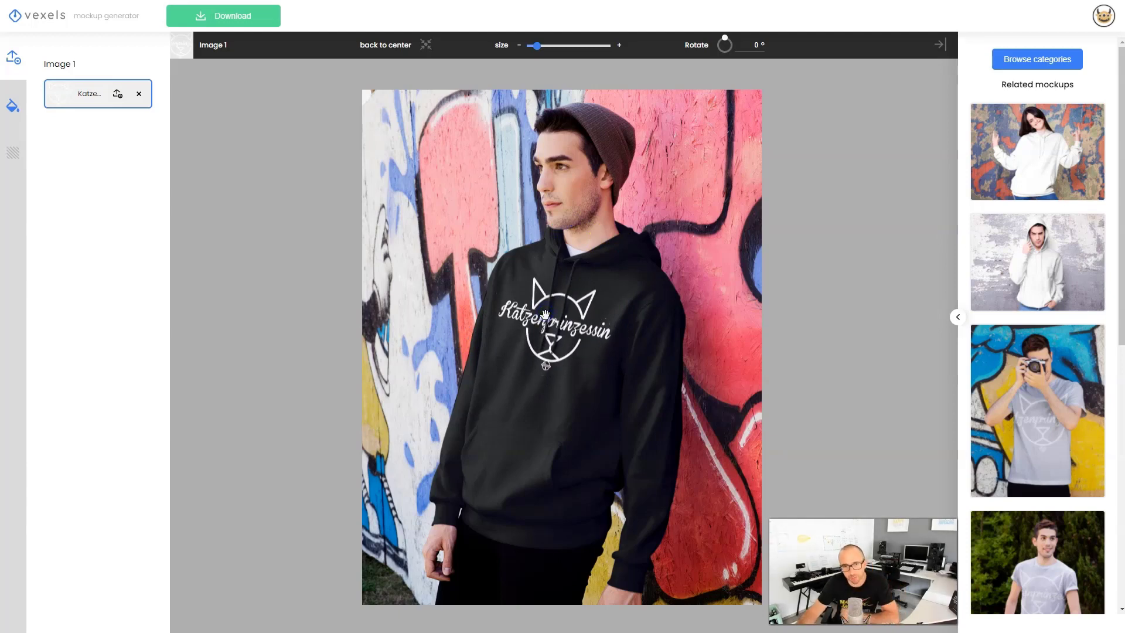
mouse_move(562, 343)
mouse_down()
mouse_move(514, 372)
mouse_move(475, 474)
mouse_move(565, 515)
mouse_move(620, 371)
mouse_move(565, 329)
mouse_move(557, 339)
mouse_up()
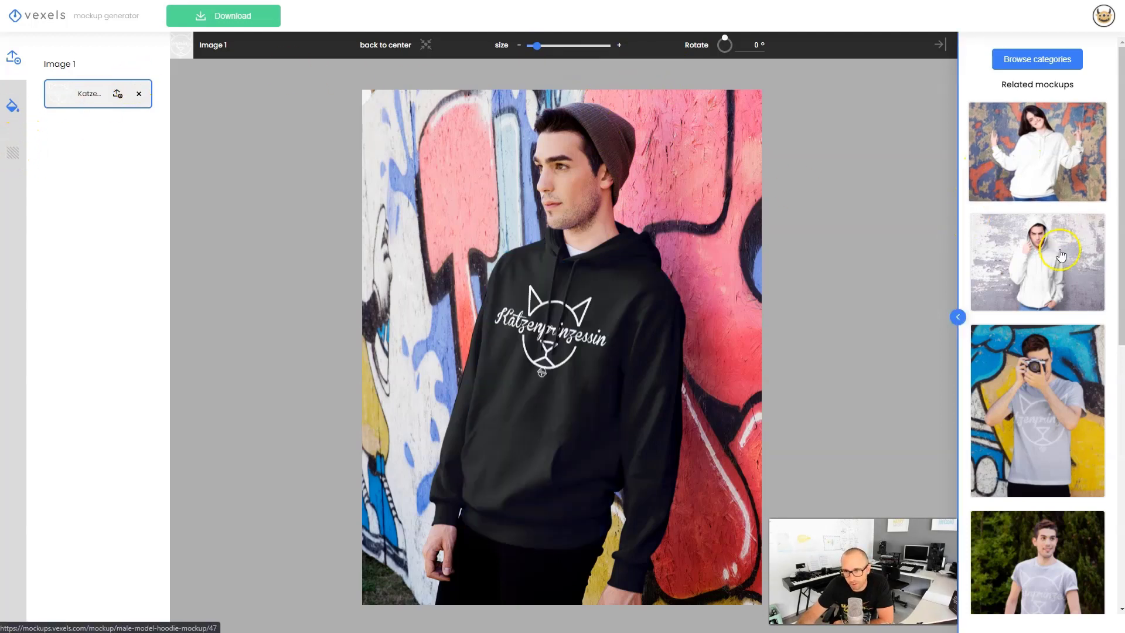
Switch to the related mockup of the woman in a denim jacket and white T-shirt.
scroll(1008, 298, down, 4)
scroll(1040, 323, down, 4)
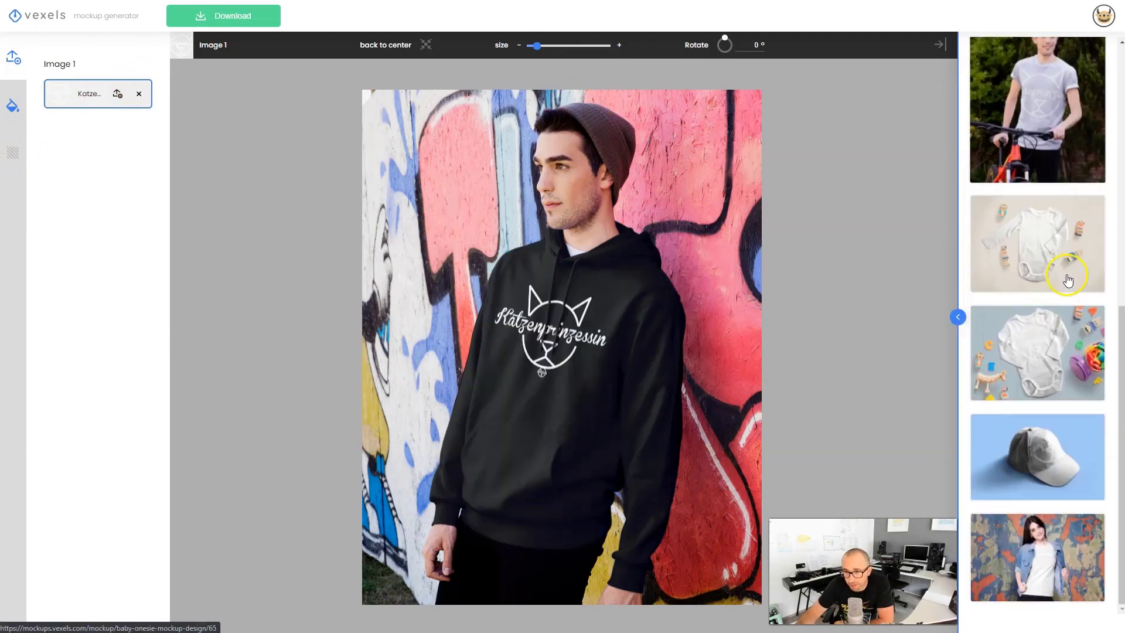
click(1051, 563)
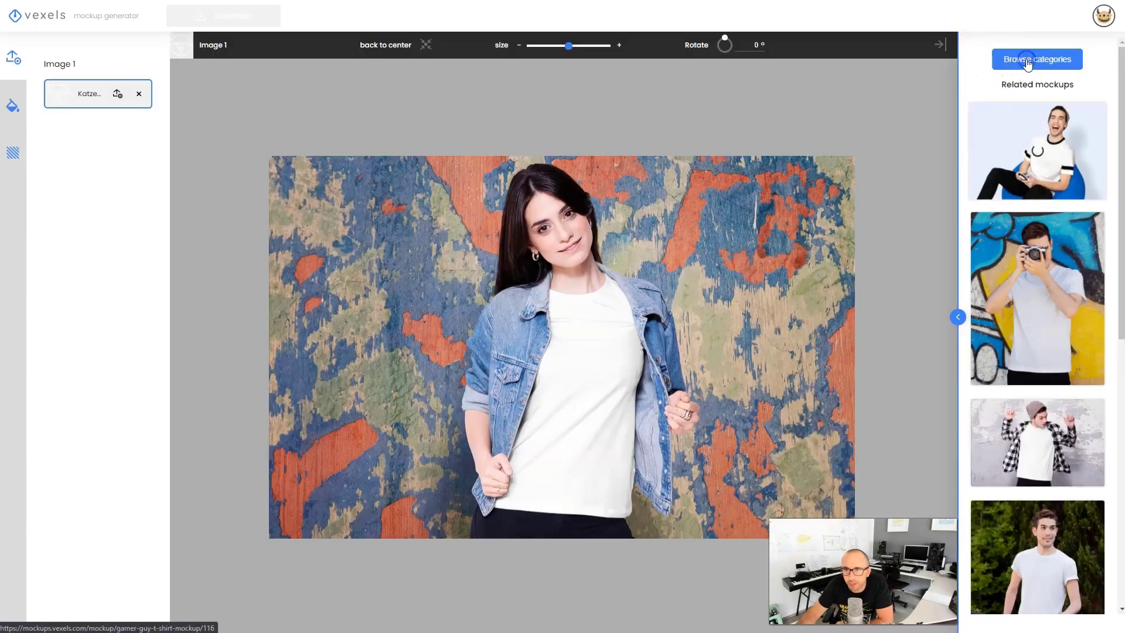
Browse the Merch & Clothing category and open the mockup of the woman in a pink jacket with a ponytail.
click(1026, 61)
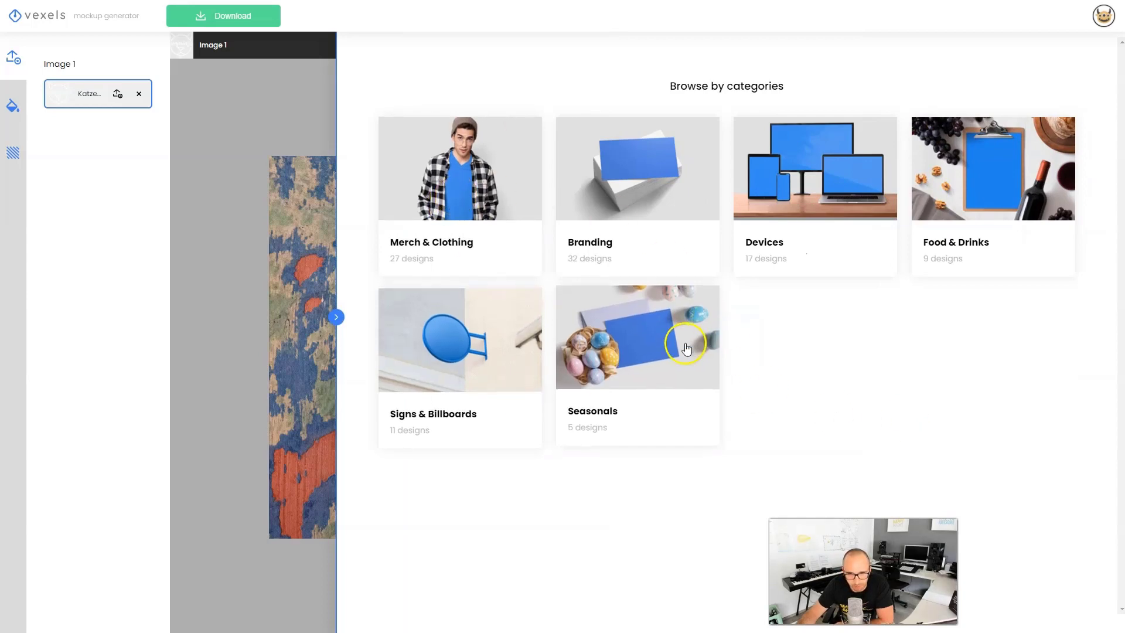
click(457, 157)
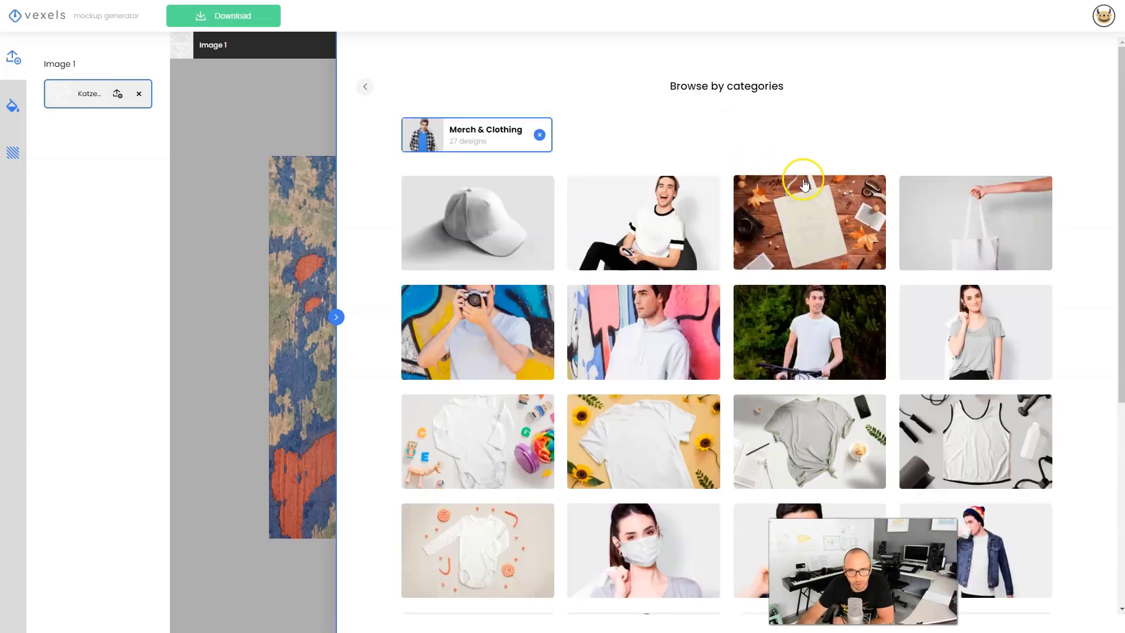
scroll(948, 228, down, 4)
scroll(947, 227, down, 1)
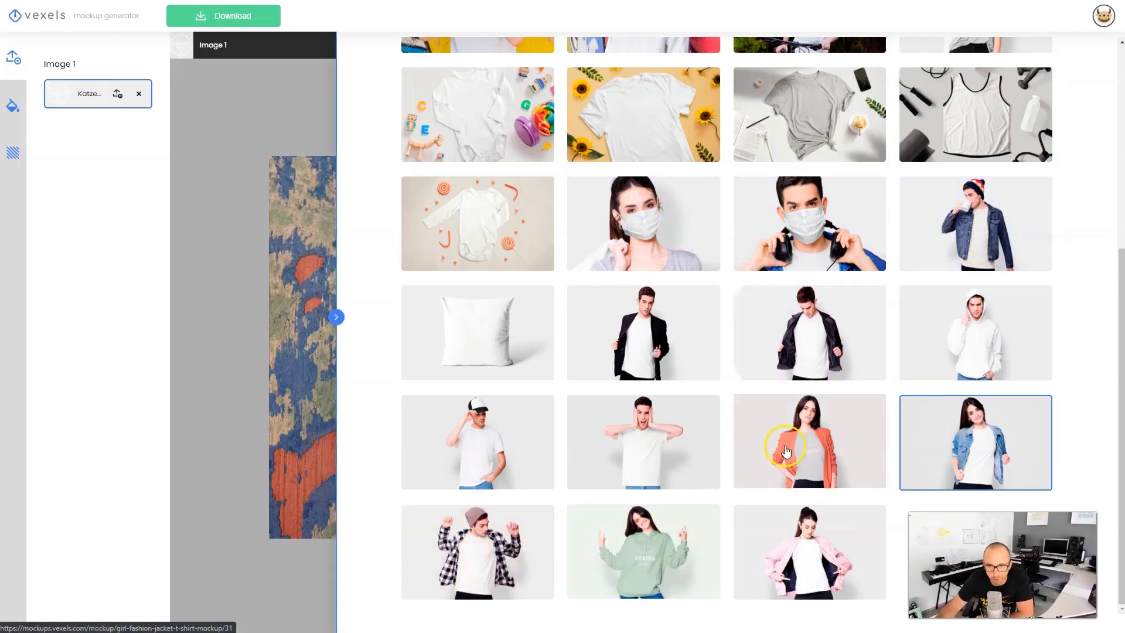
scroll(973, 328, up, 5)
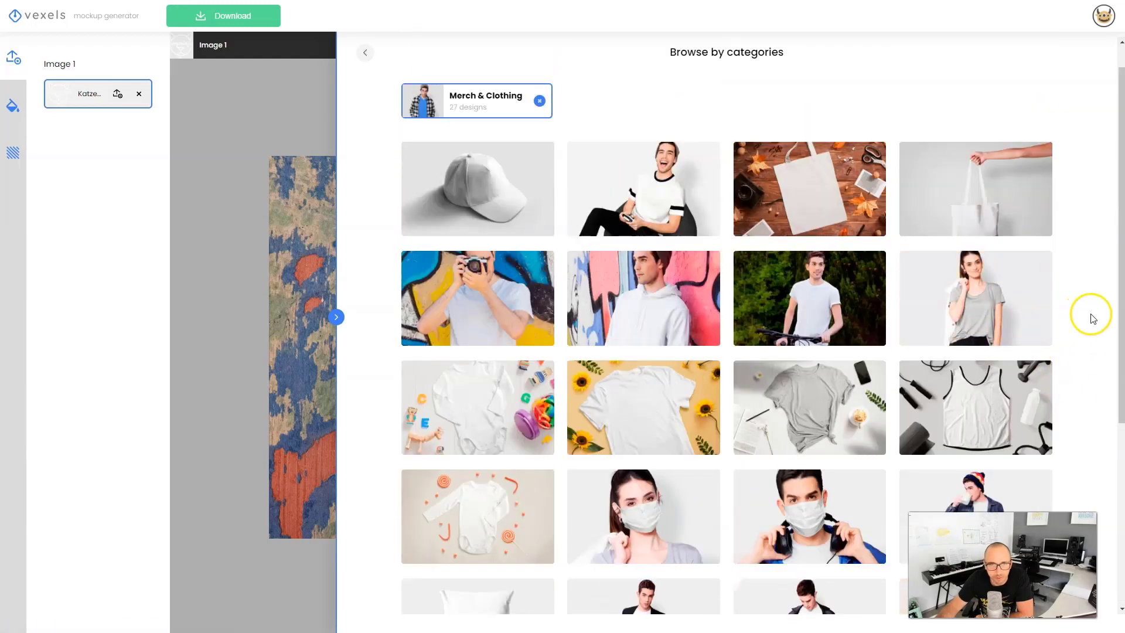
scroll(1093, 318, down, 5)
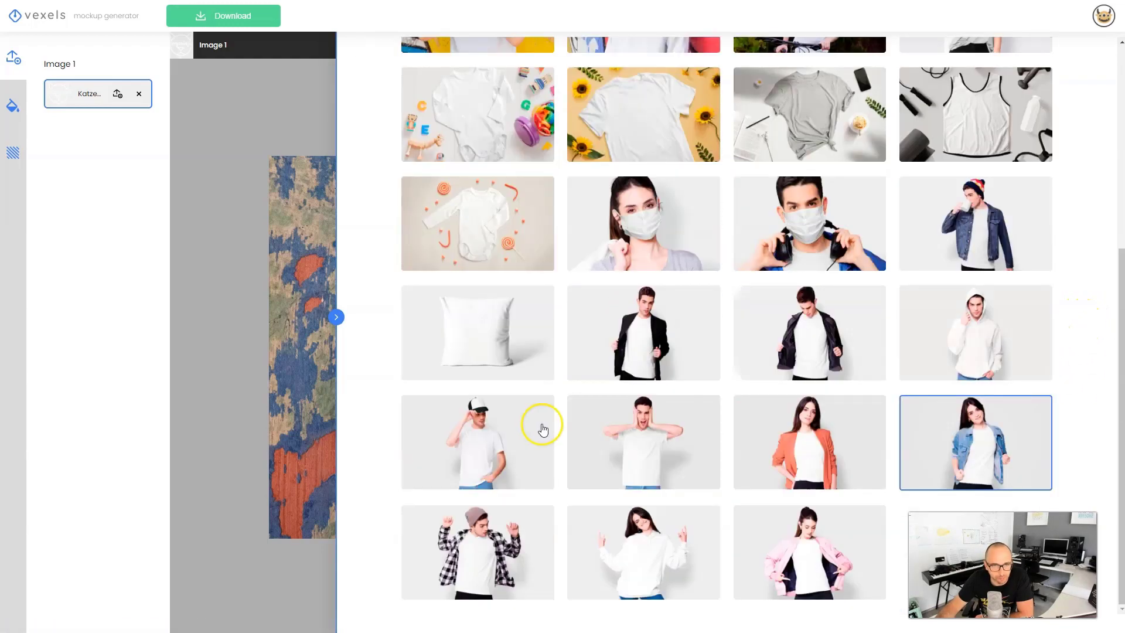
click(815, 546)
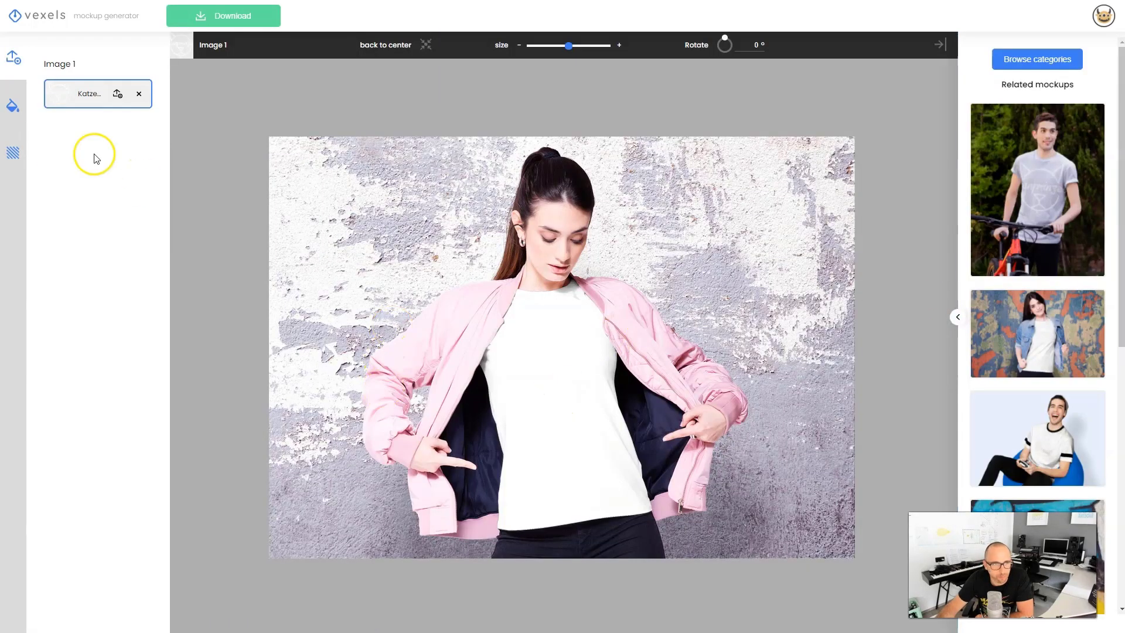
Color the T-shirt under the pink jacket black (#000000) and fit a smaller cat design onto its upper chest.
drag(568, 45, 532, 46)
click(565, 375)
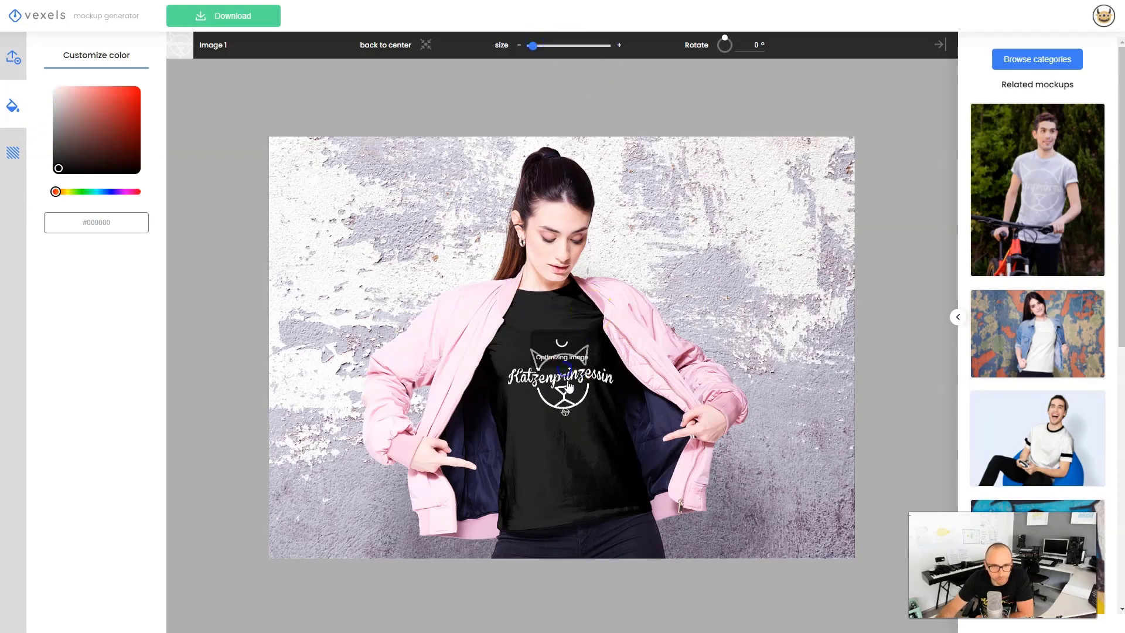
drag(573, 393, 568, 372)
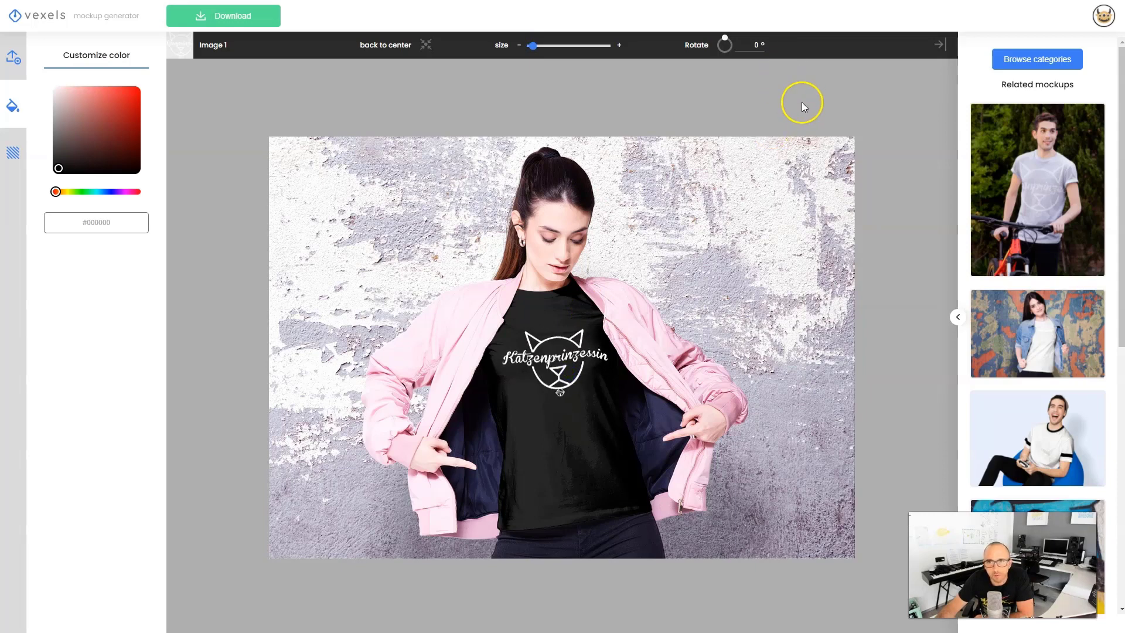
Download the pink jacket mockup as a PNG in the original size, 2500x1800.
click(221, 15)
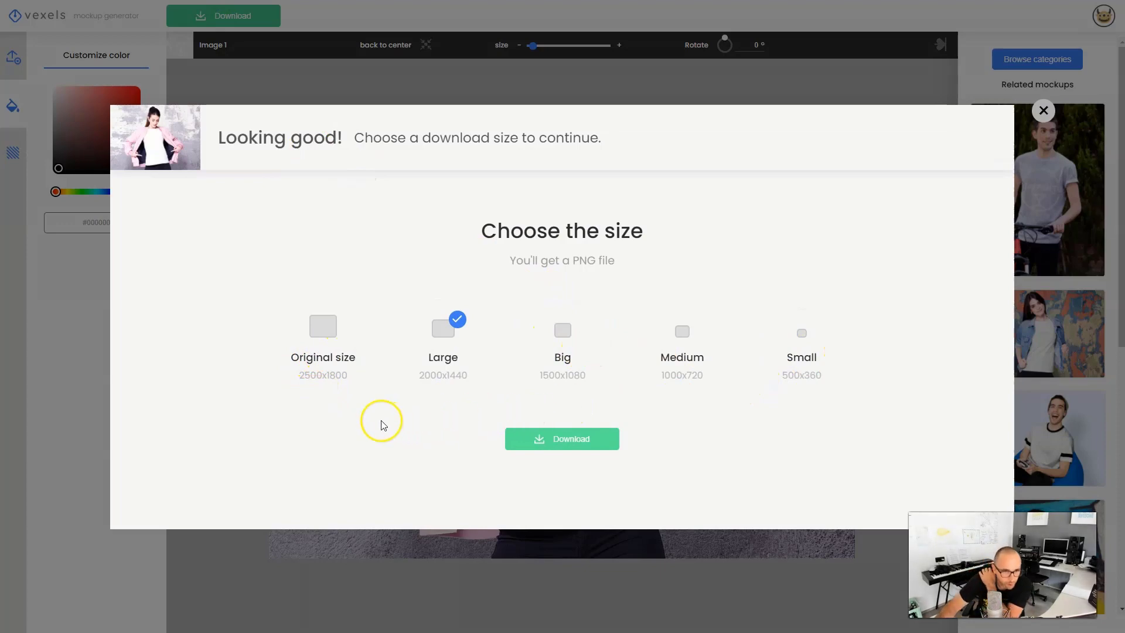
click(326, 341)
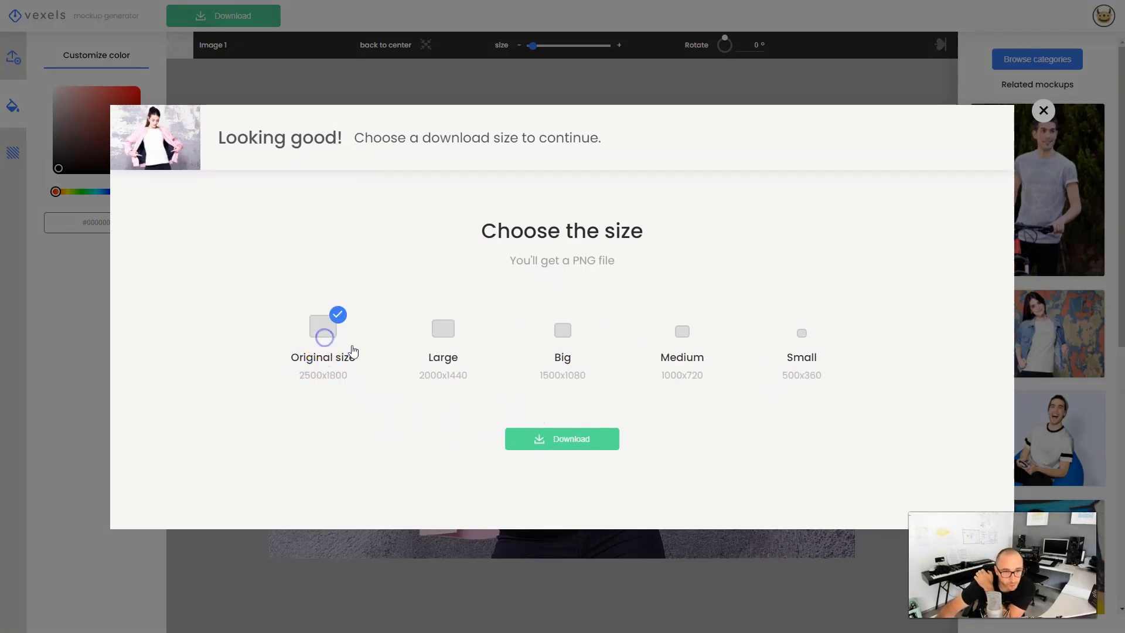
click(545, 441)
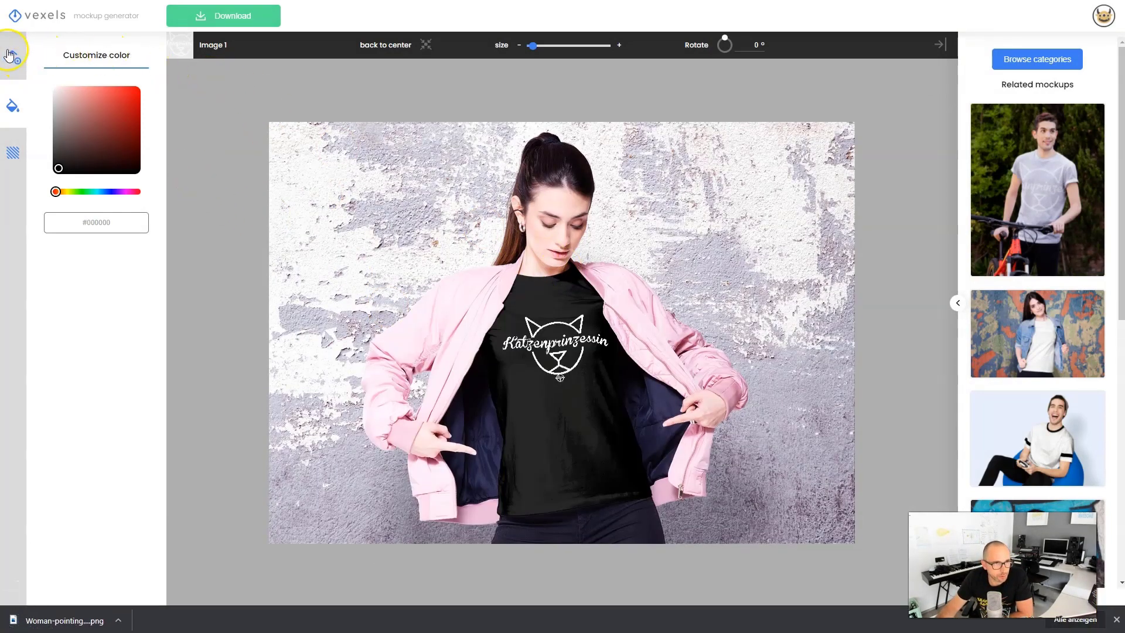
Change the background of the pink jacket mockup to plain pink.
click(14, 153)
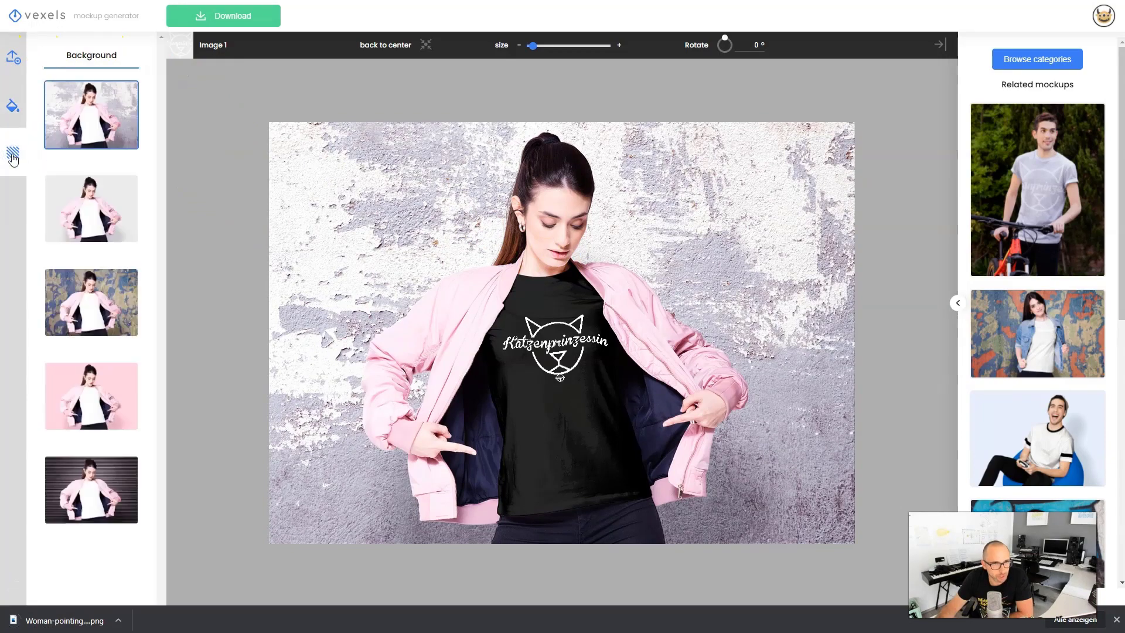
click(87, 384)
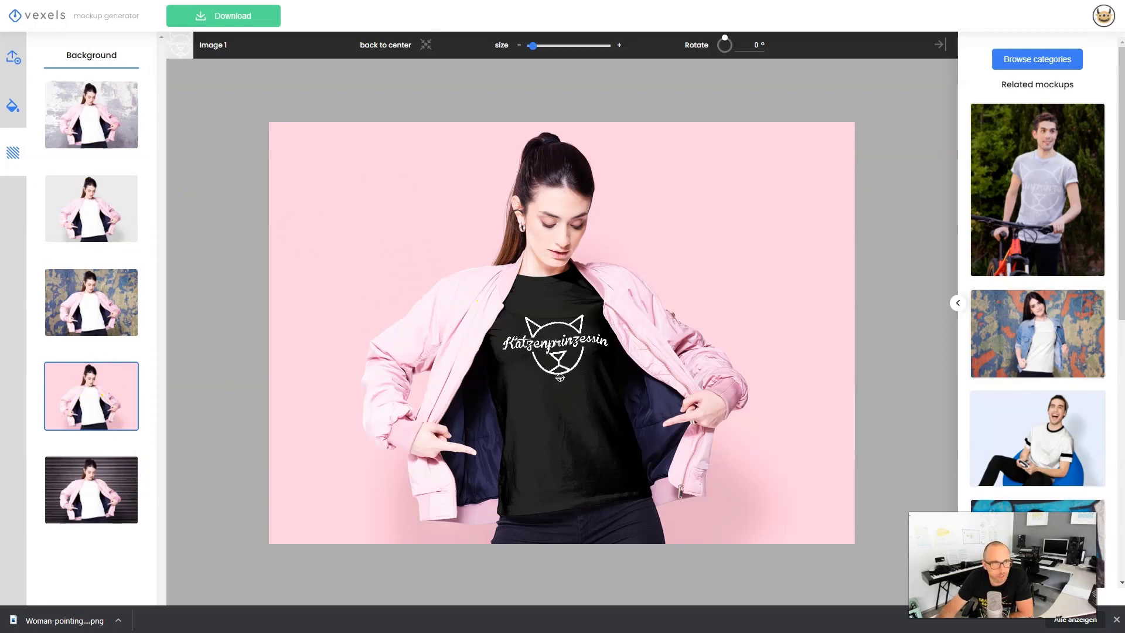
Try a different T-shirt color, restore black (#000000), and return to the background options.
click(14, 107)
click(134, 140)
click(60, 172)
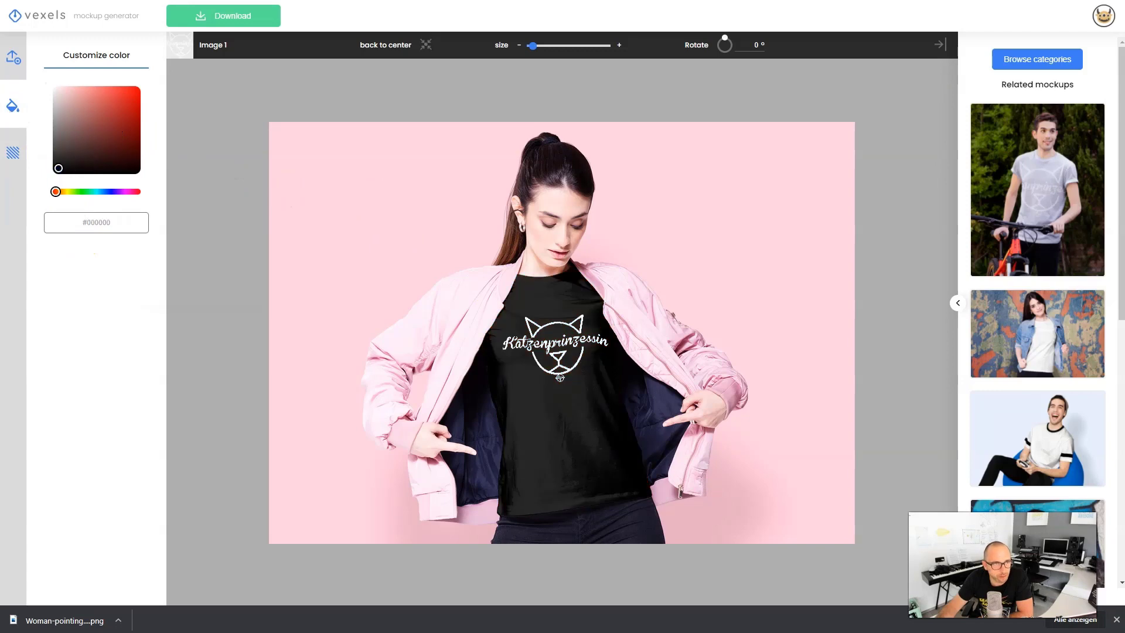
click(14, 153)
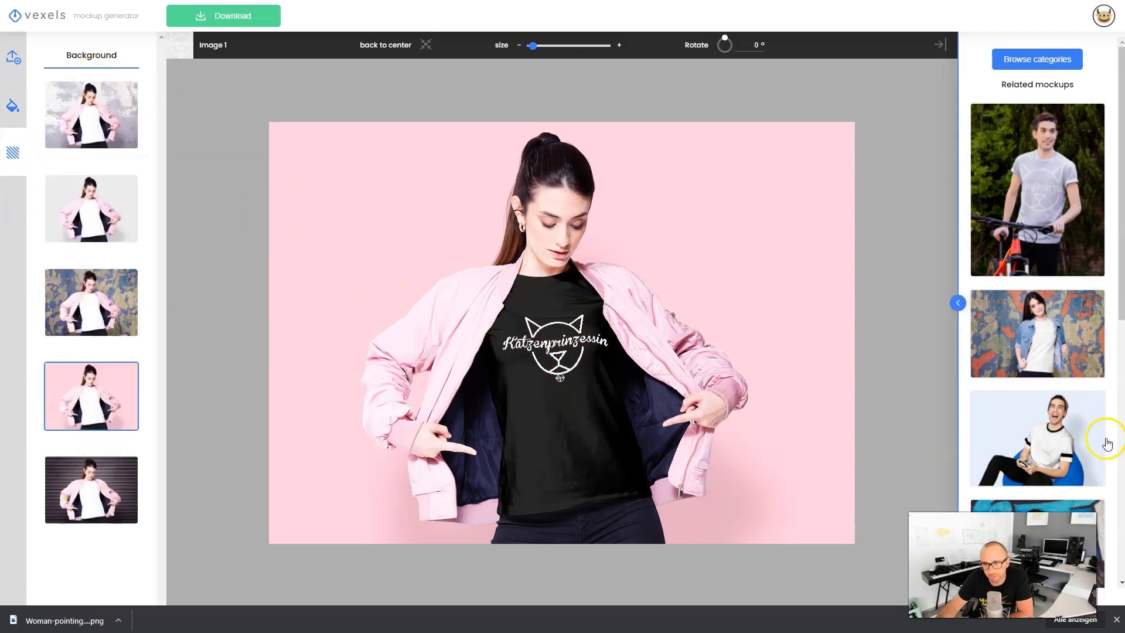
right_click(752, 220)
click(721, 206)
click(940, 45)
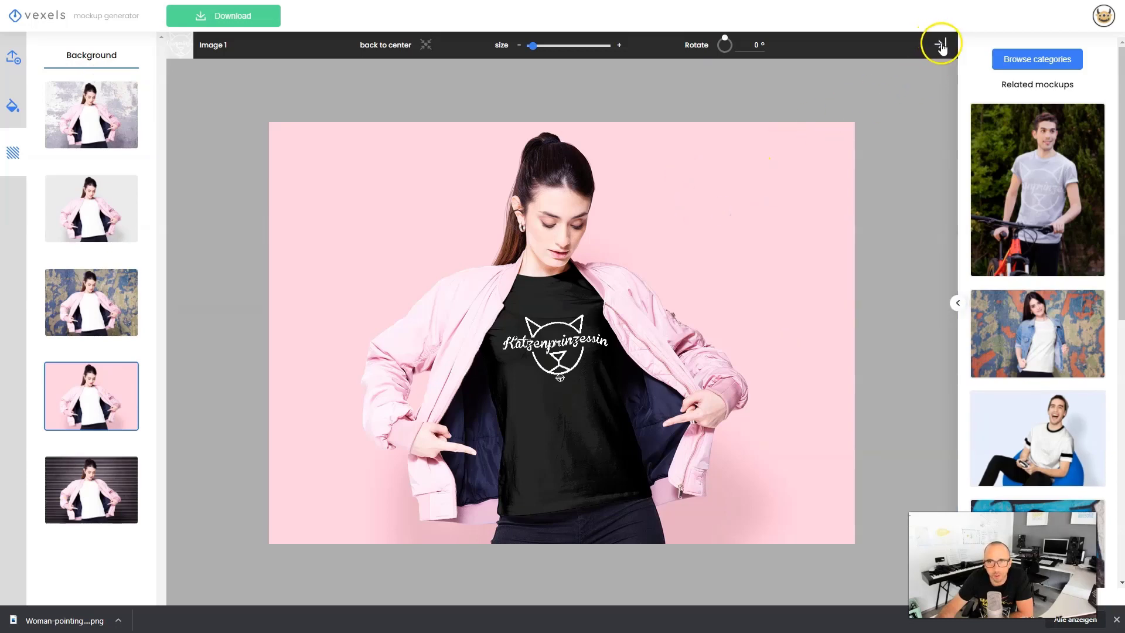
Open the related mockup of the woman in a denim jacket and set its background to plain light gray.
key(Down)
key(Down)
key(Down)
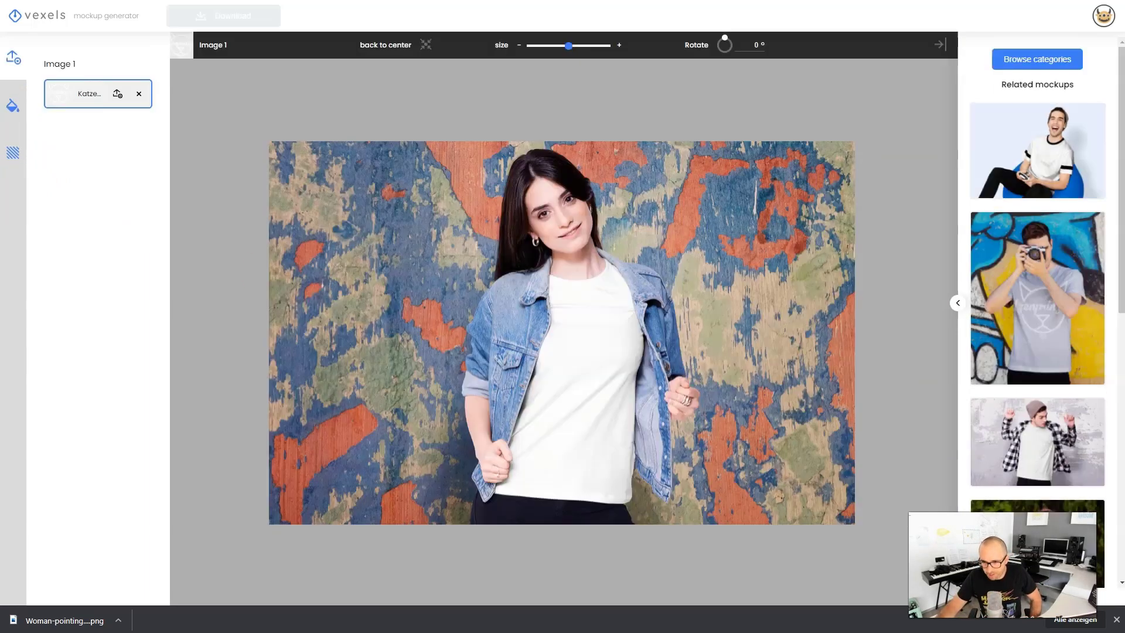
click(1117, 621)
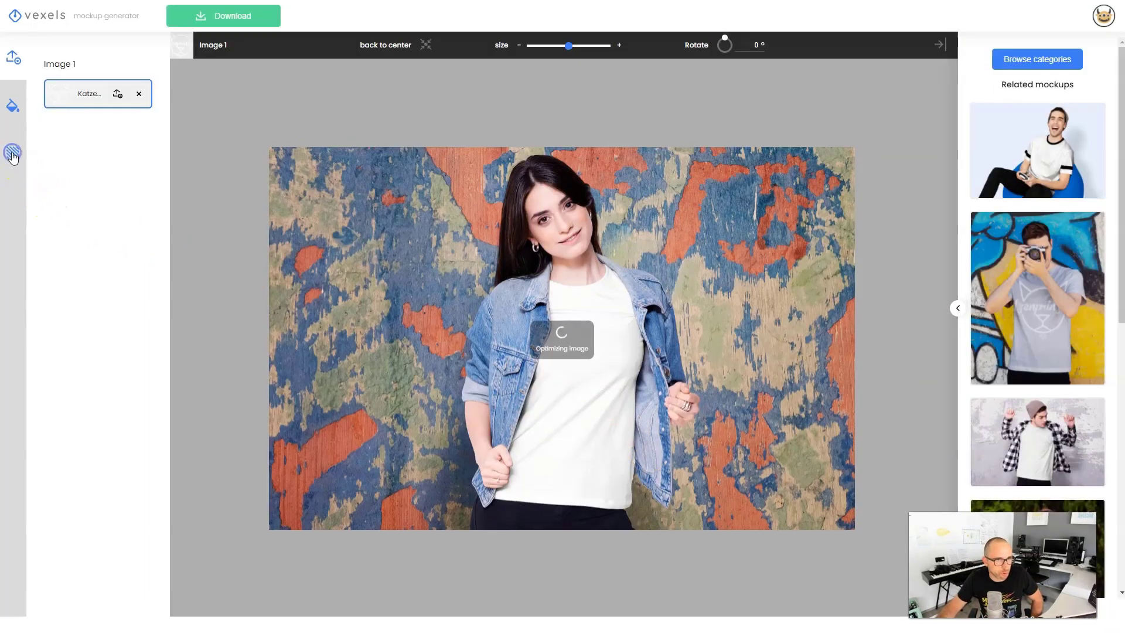
click(14, 166)
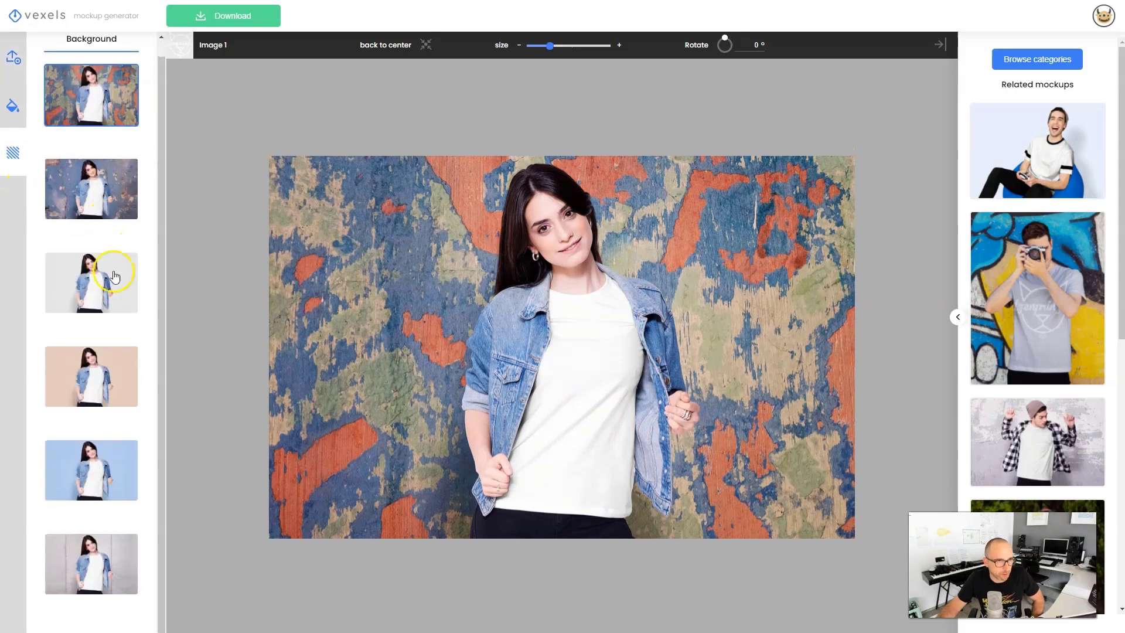
scroll(142, 498, up, 1)
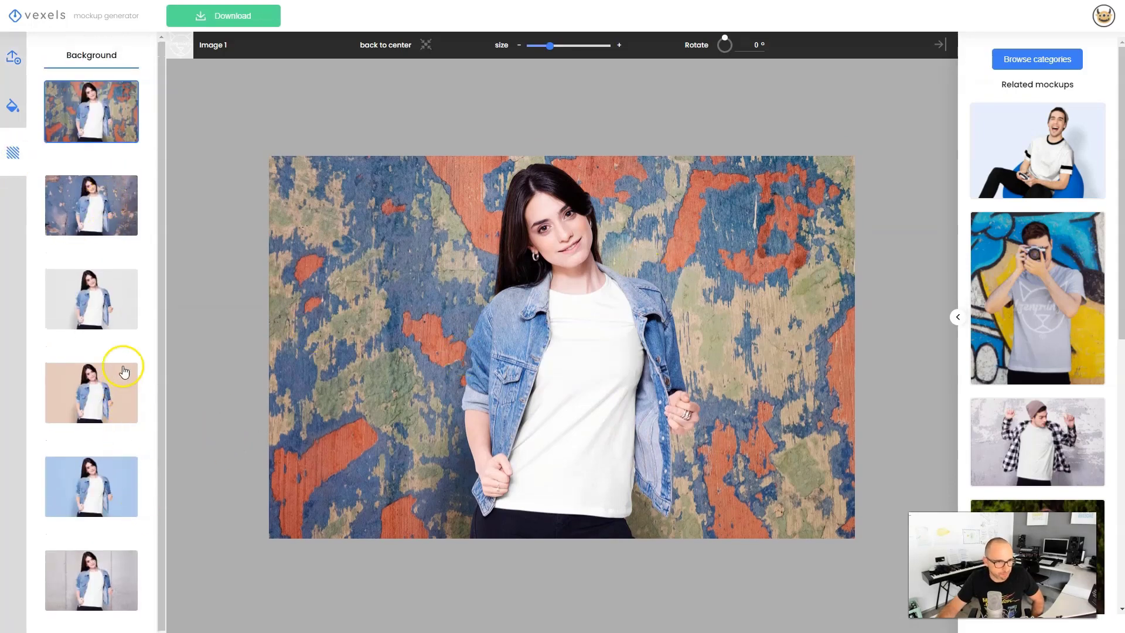
click(117, 299)
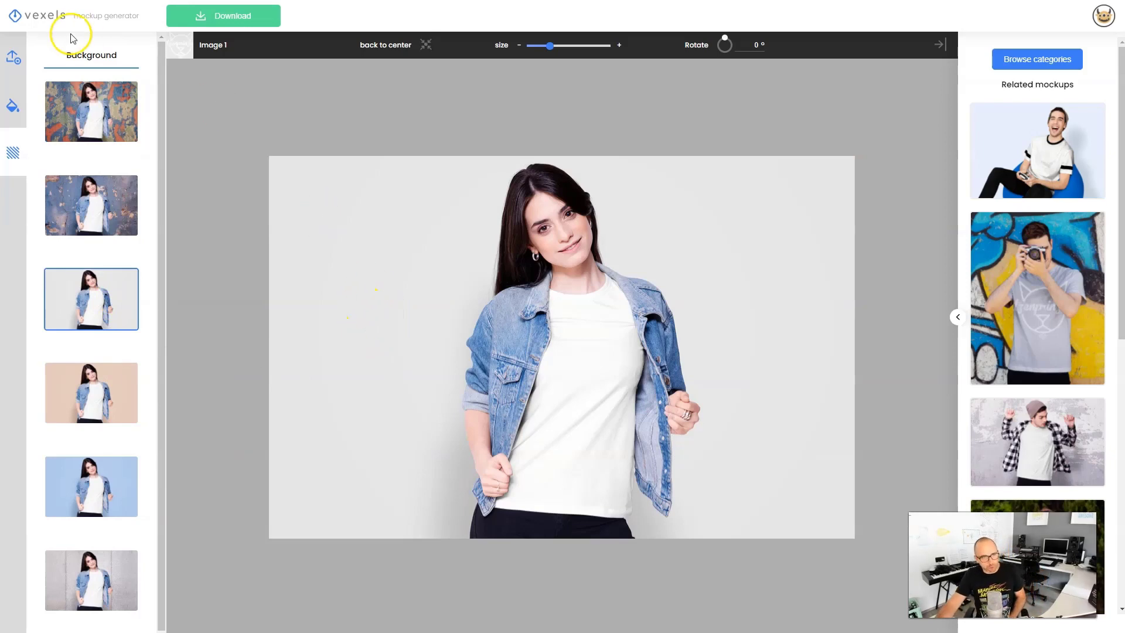
Color the T-shirt under the denim jacket black (#000000) and fit a reduced cat design higher on its chest.
click(8, 115)
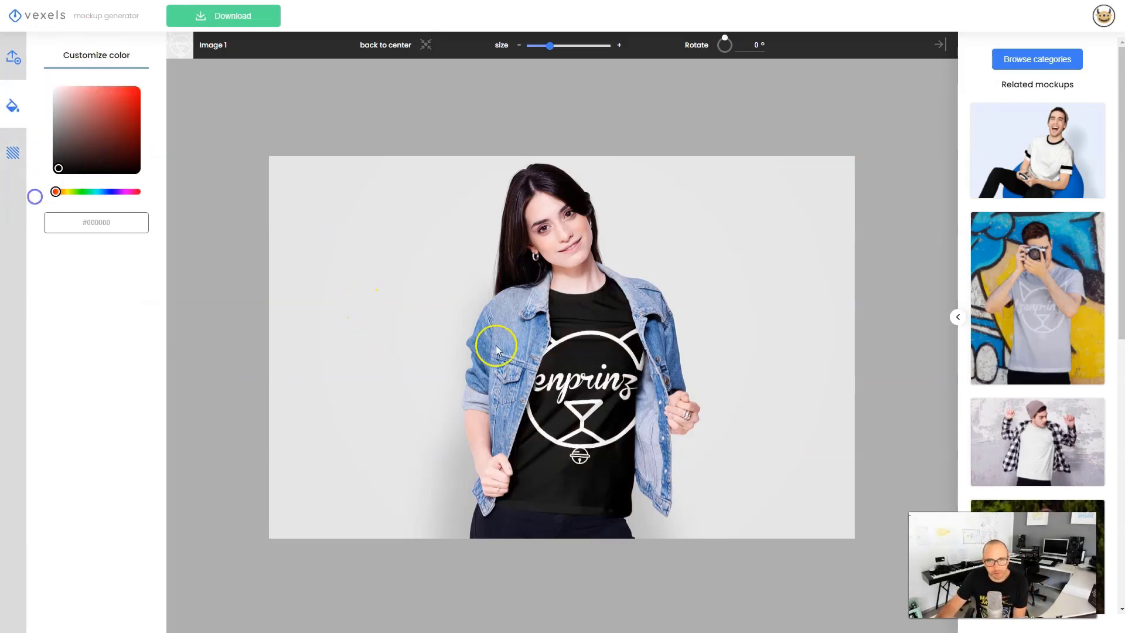
drag(549, 46, 534, 46)
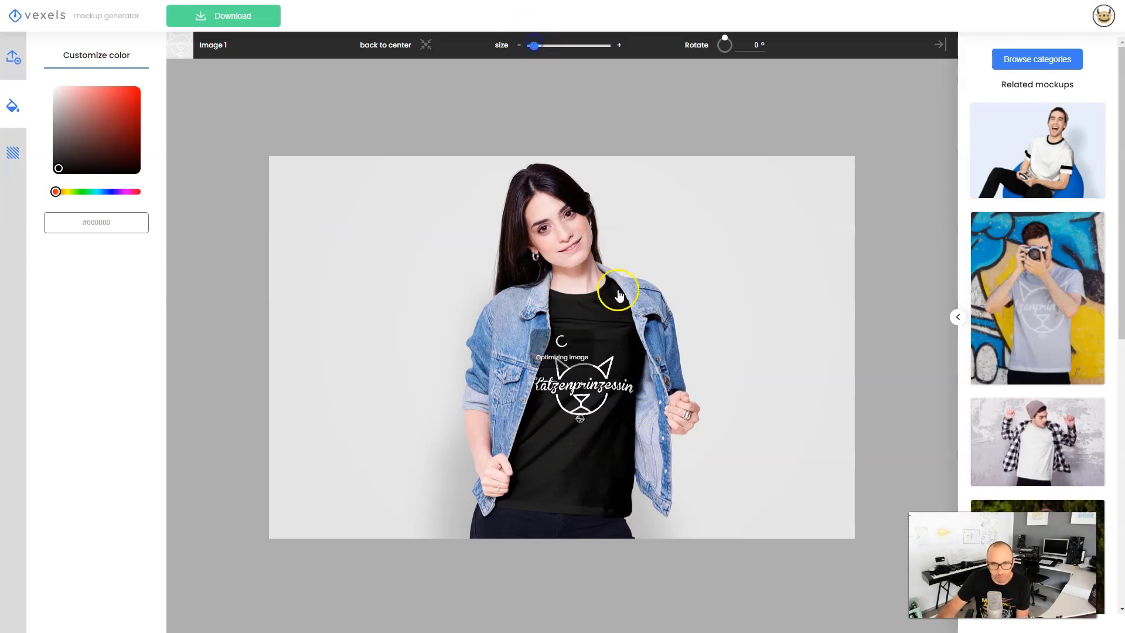
drag(597, 387, 606, 357)
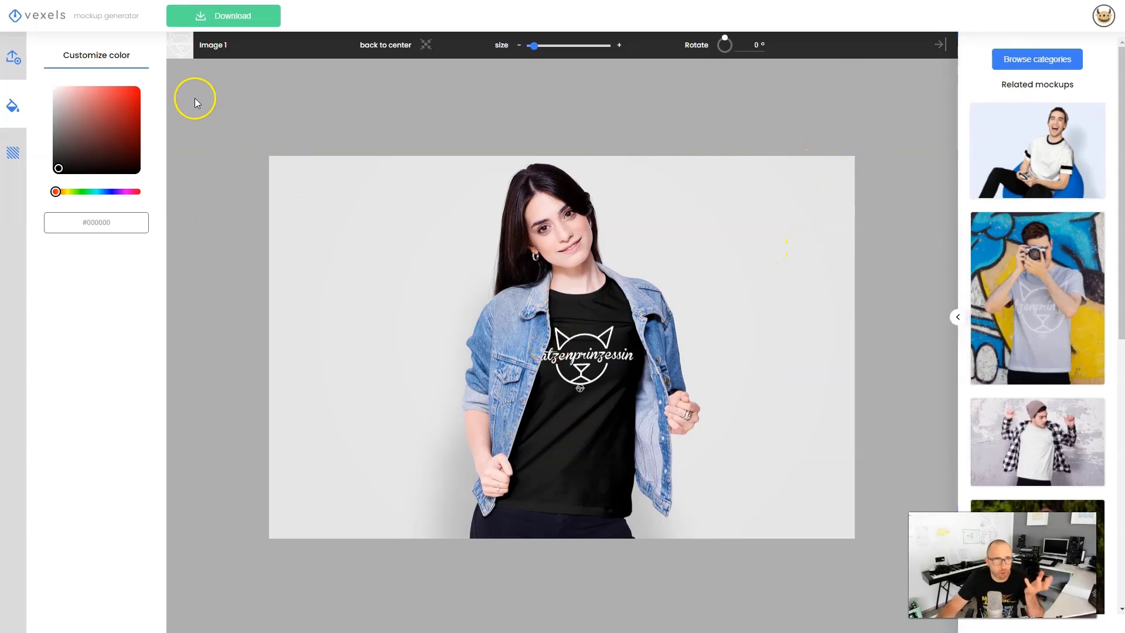
Go to the Vexels home page and look over the featured graphic resources.
click(1104, 21)
click(768, 178)
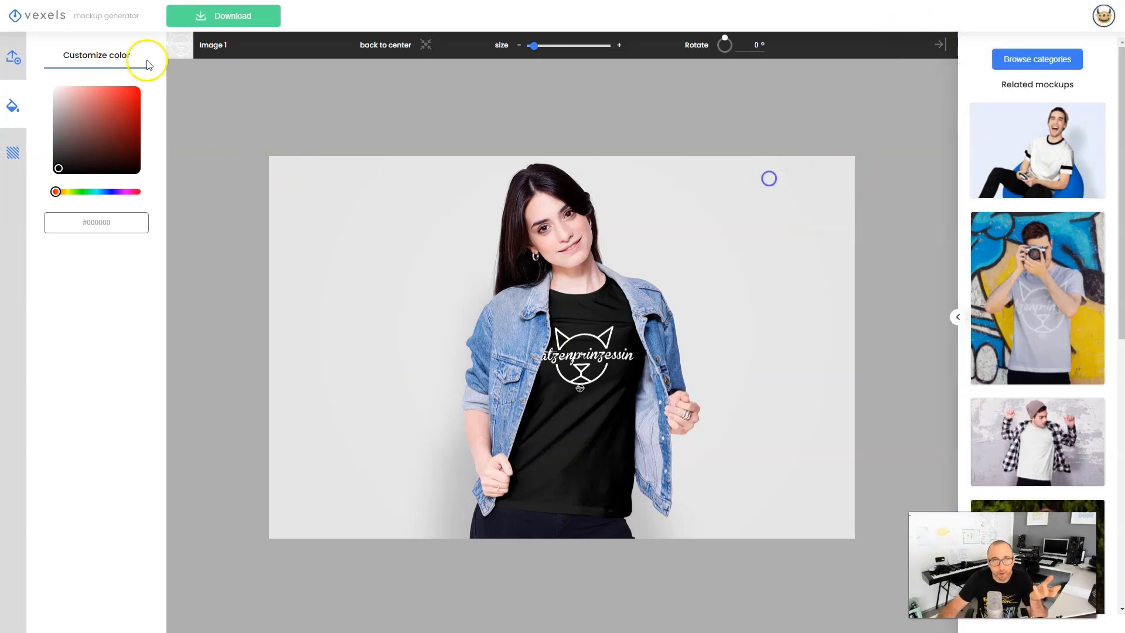
click(37, 17)
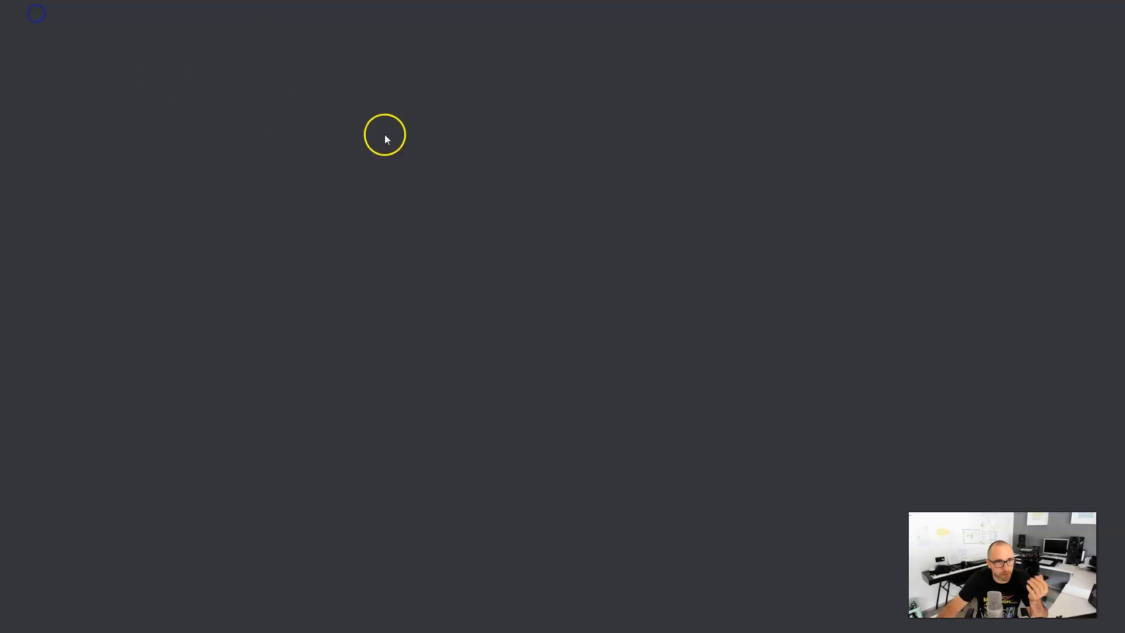
scroll(629, 293, down, 2)
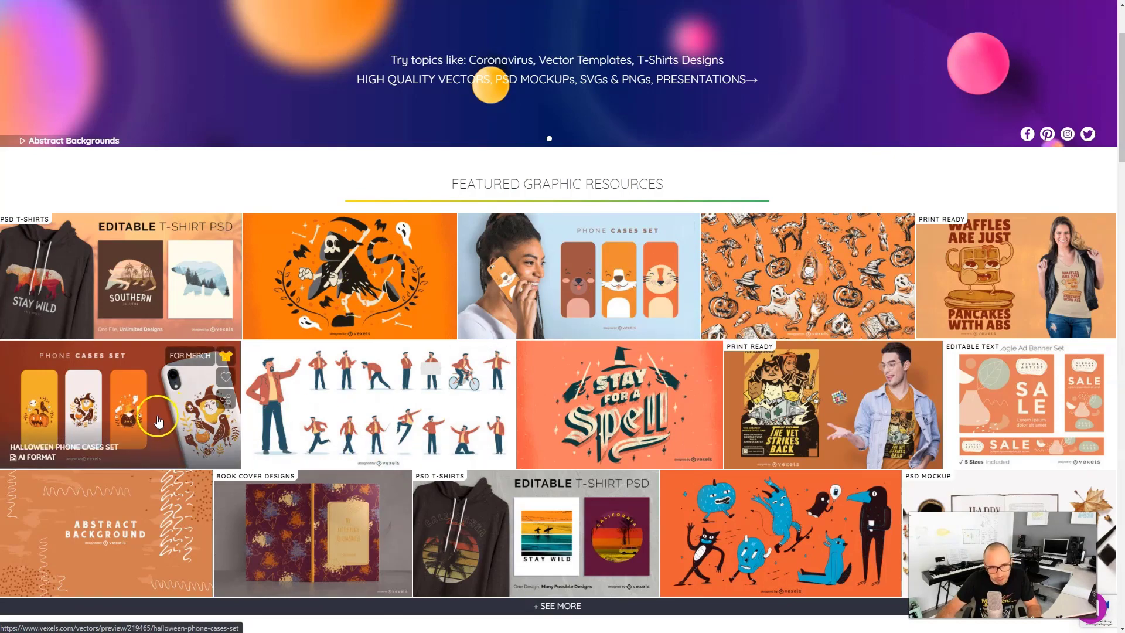
scroll(129, 417, down, 1)
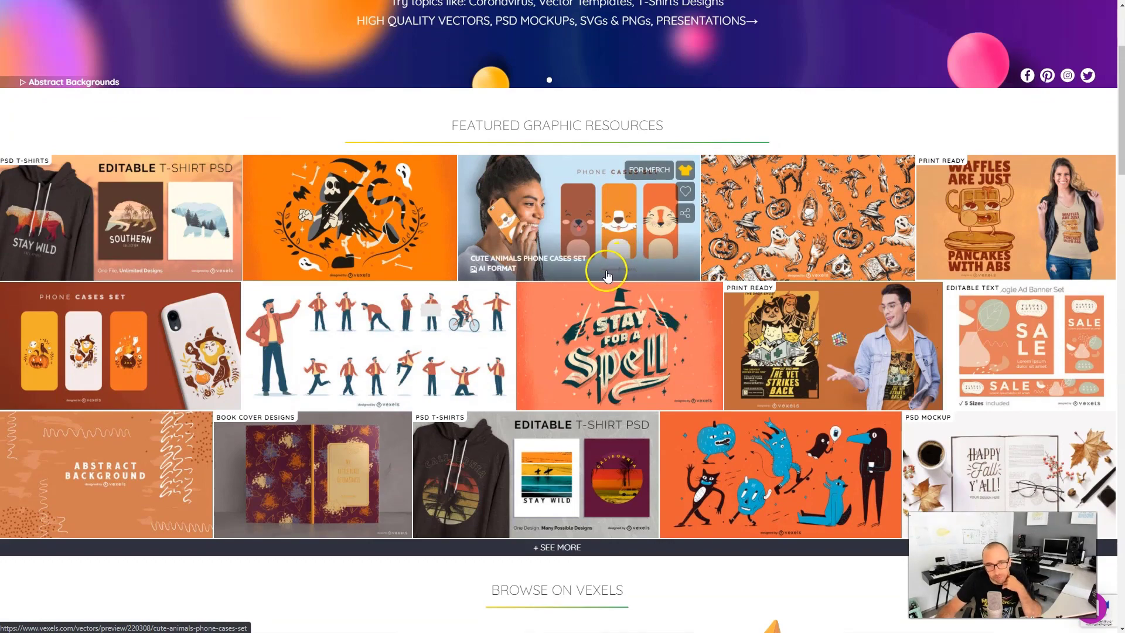
scroll(786, 239, up, 3)
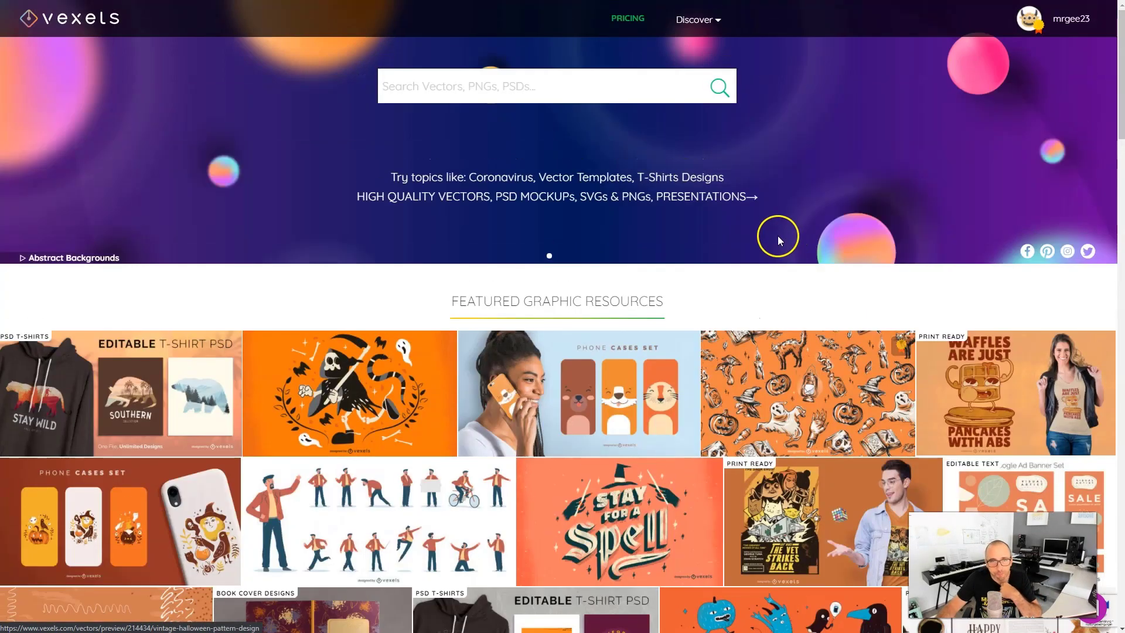
Open the PSD T-shirt page and examine its sample designs, How it Works section and tutorial area, dismissing the promotional pop-up.
mouse_move(691, 29)
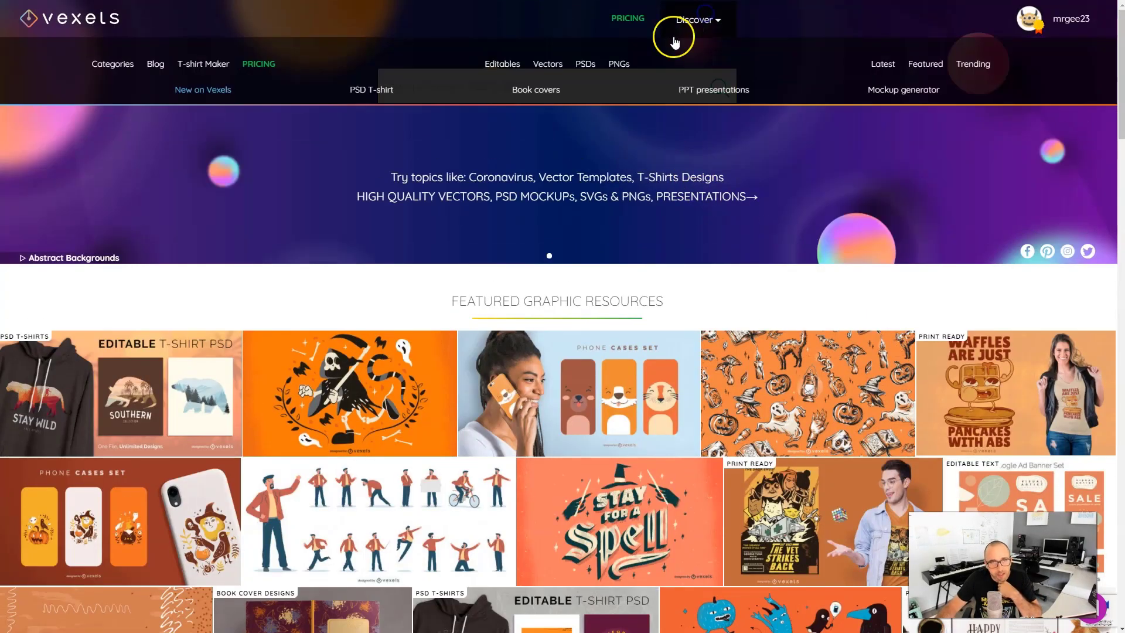
click(371, 94)
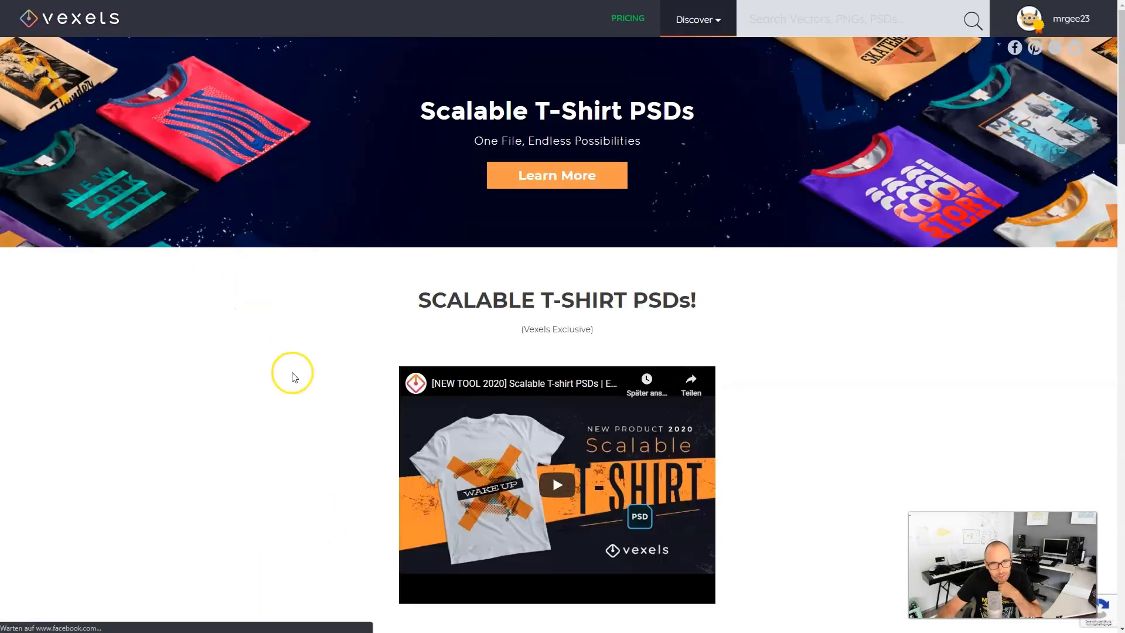
scroll(314, 332, down, 8)
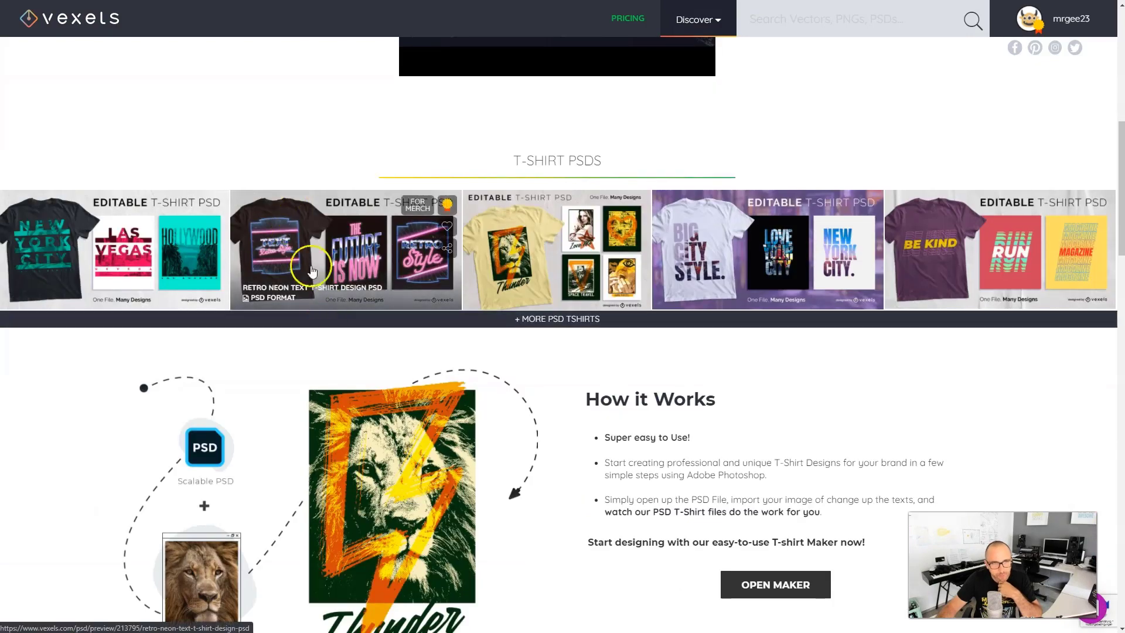
scroll(410, 292, down, 4)
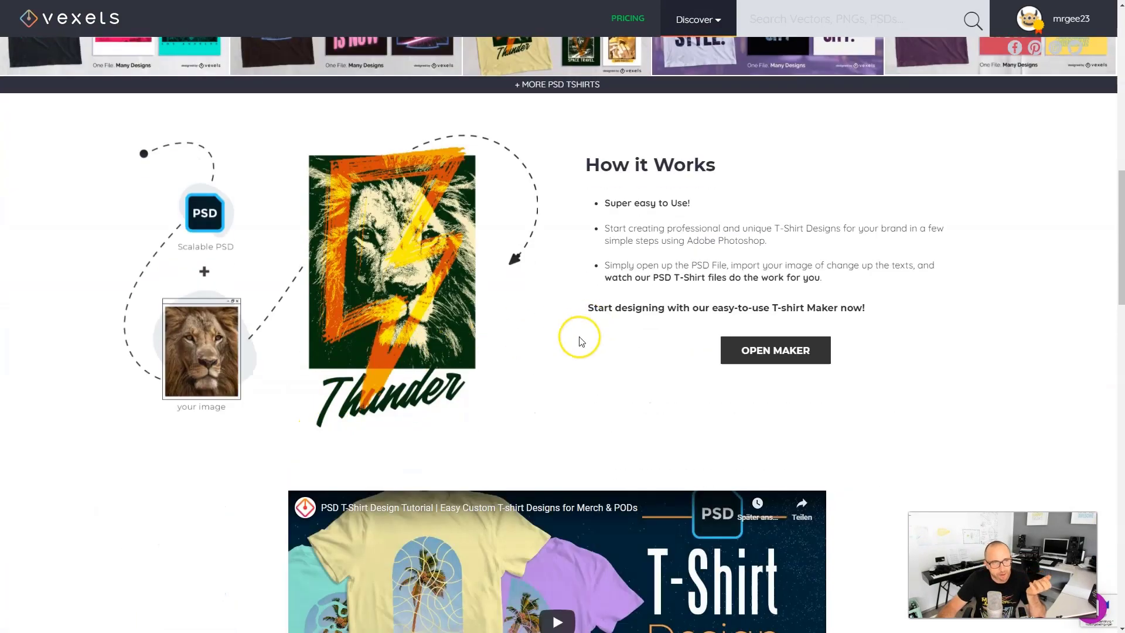
scroll(580, 342, down, 3)
scroll(512, 352, up, 4)
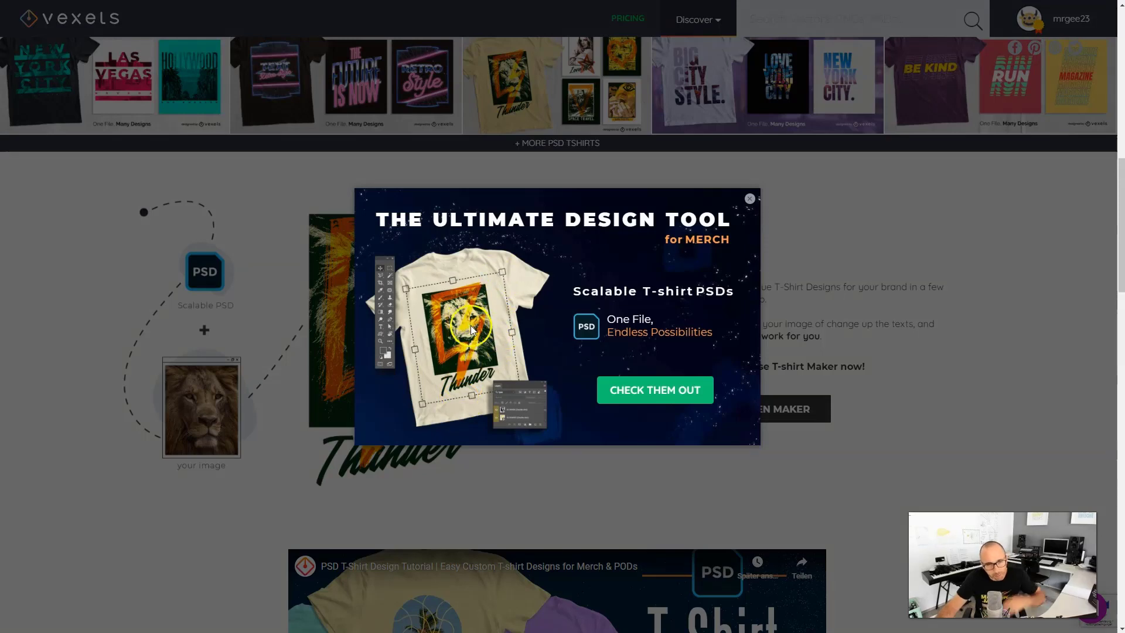
click(750, 198)
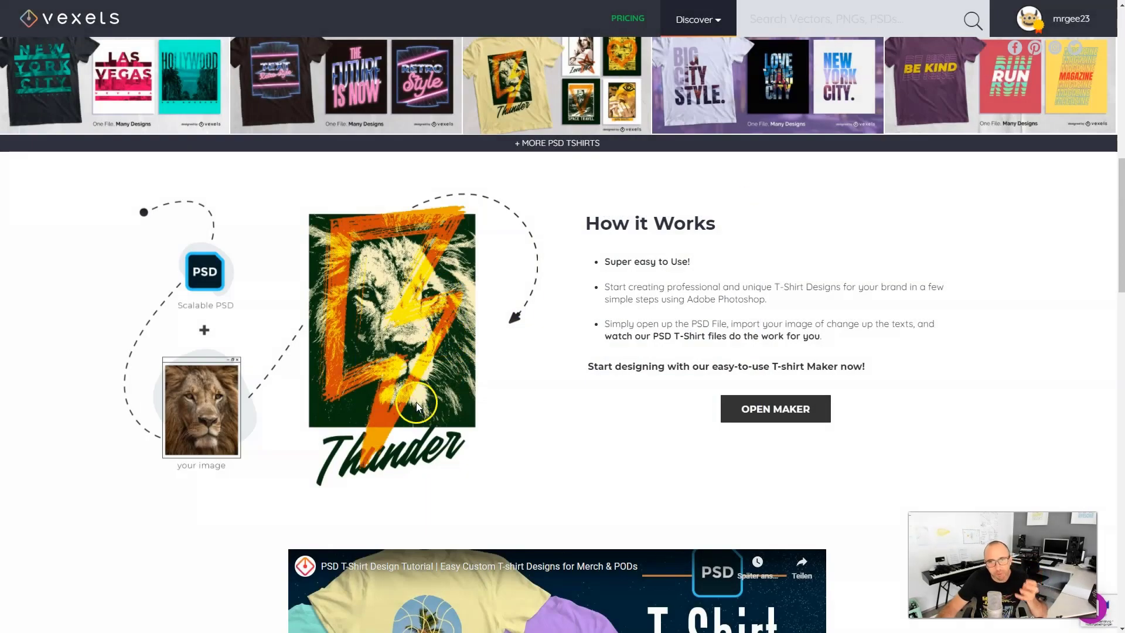
scroll(379, 347, down, 10)
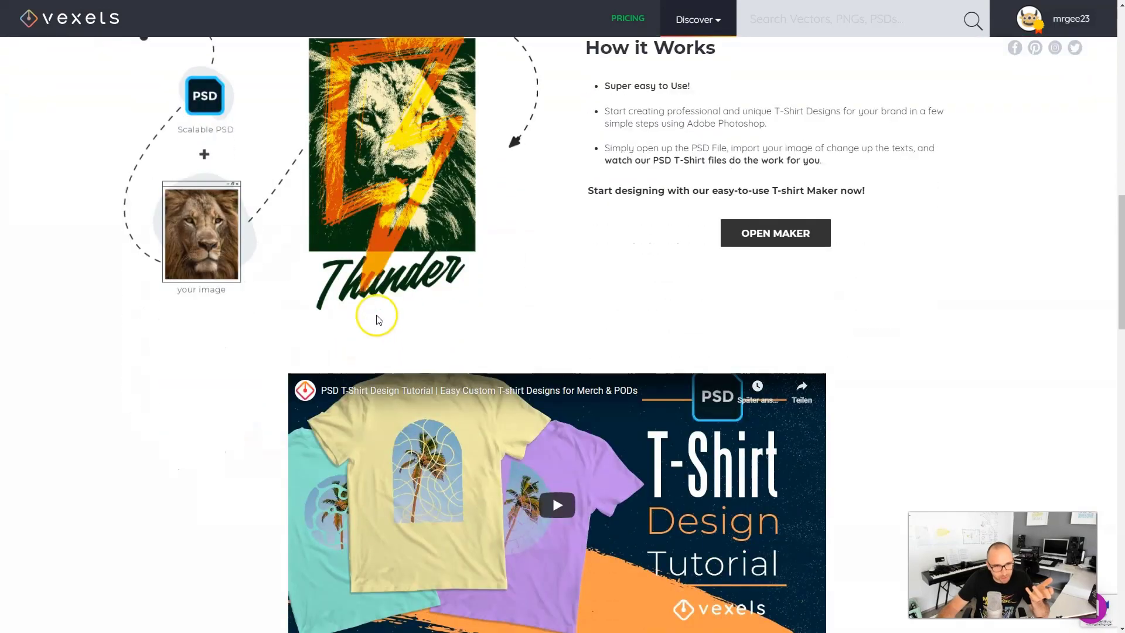
scroll(231, 258, up, 3)
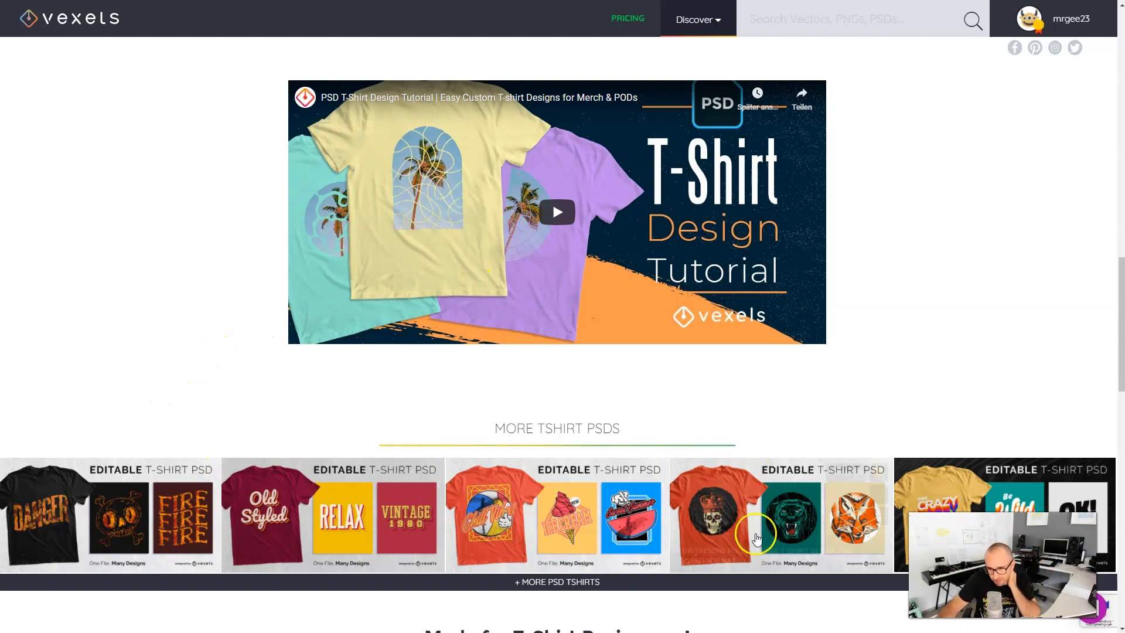
Open the full collection of PSD T-shirts and browse the editable T-shirt templates.
scroll(771, 510, up, 5)
scroll(672, 314, up, 8)
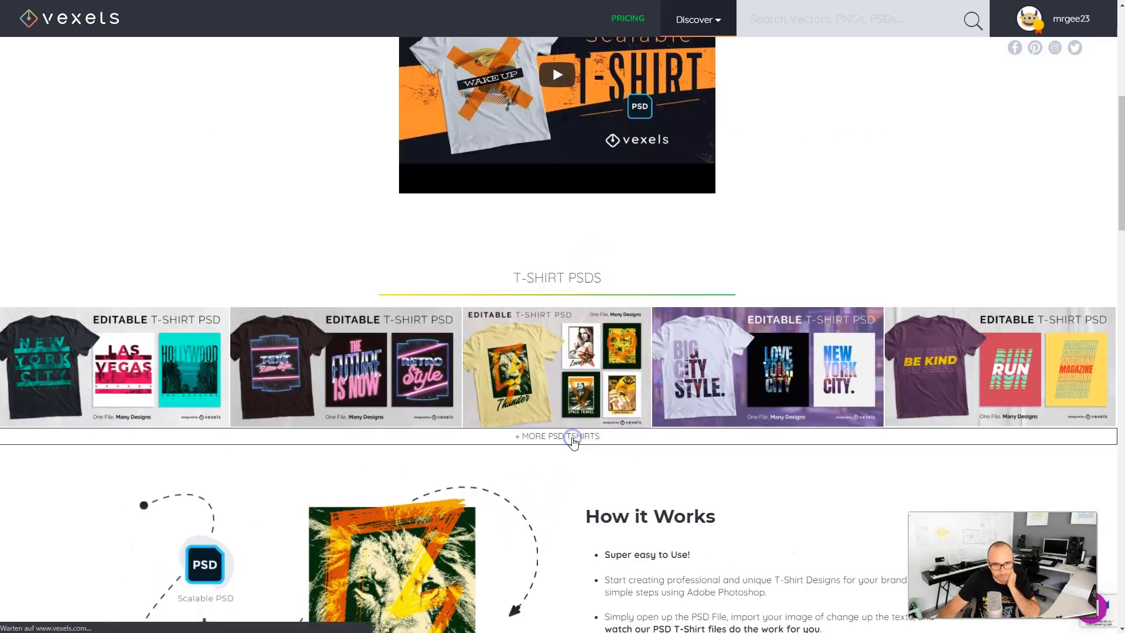
click(571, 438)
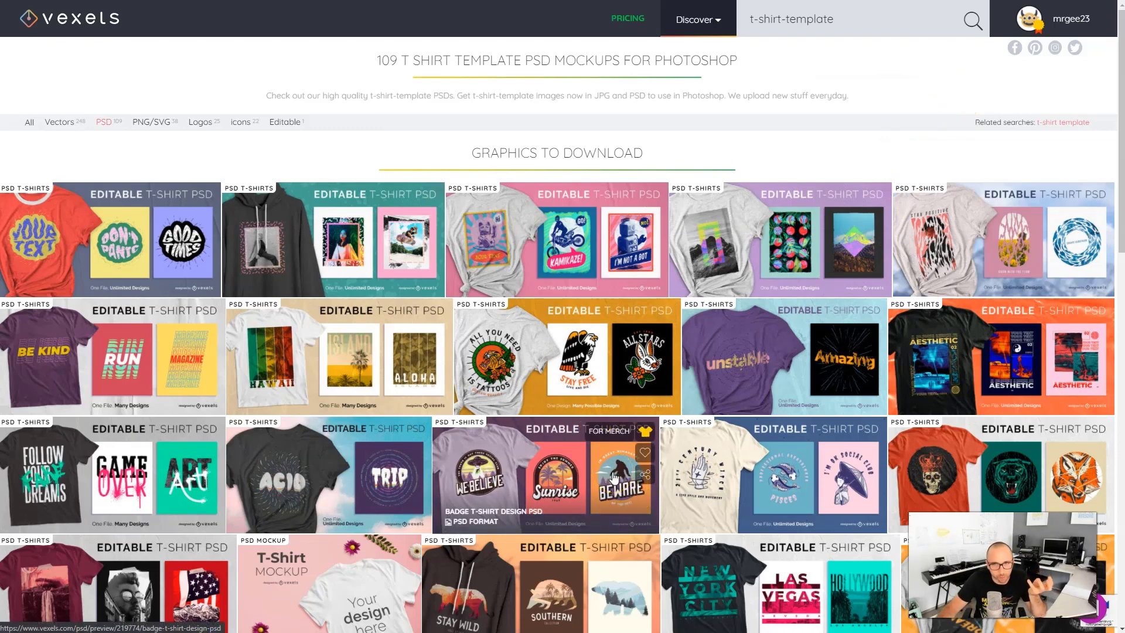
scroll(199, 228, down, 5)
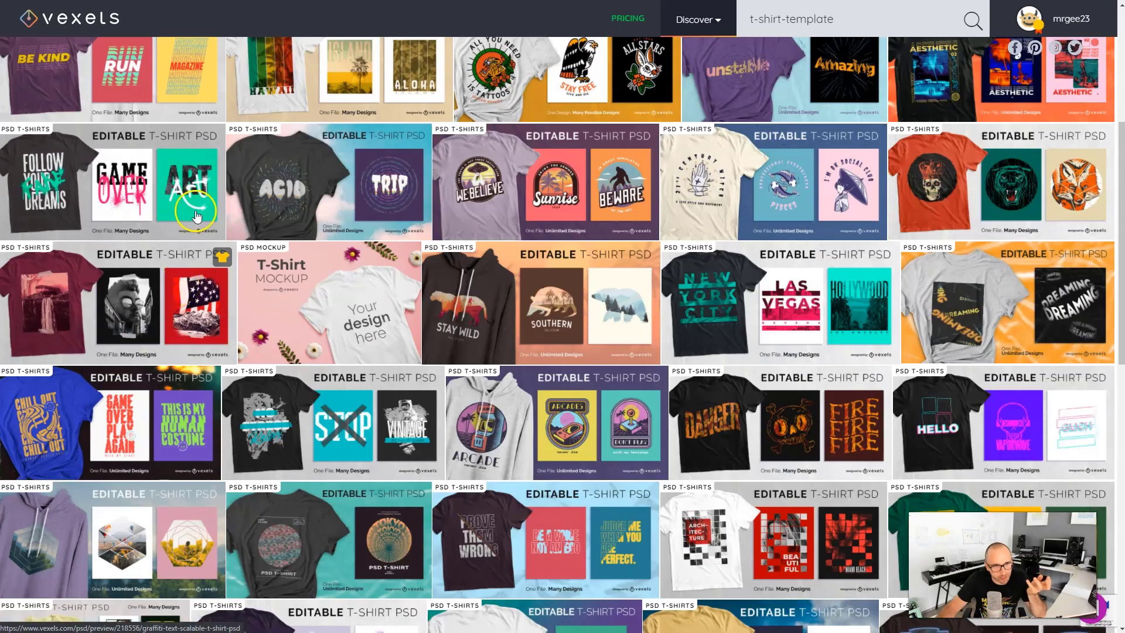